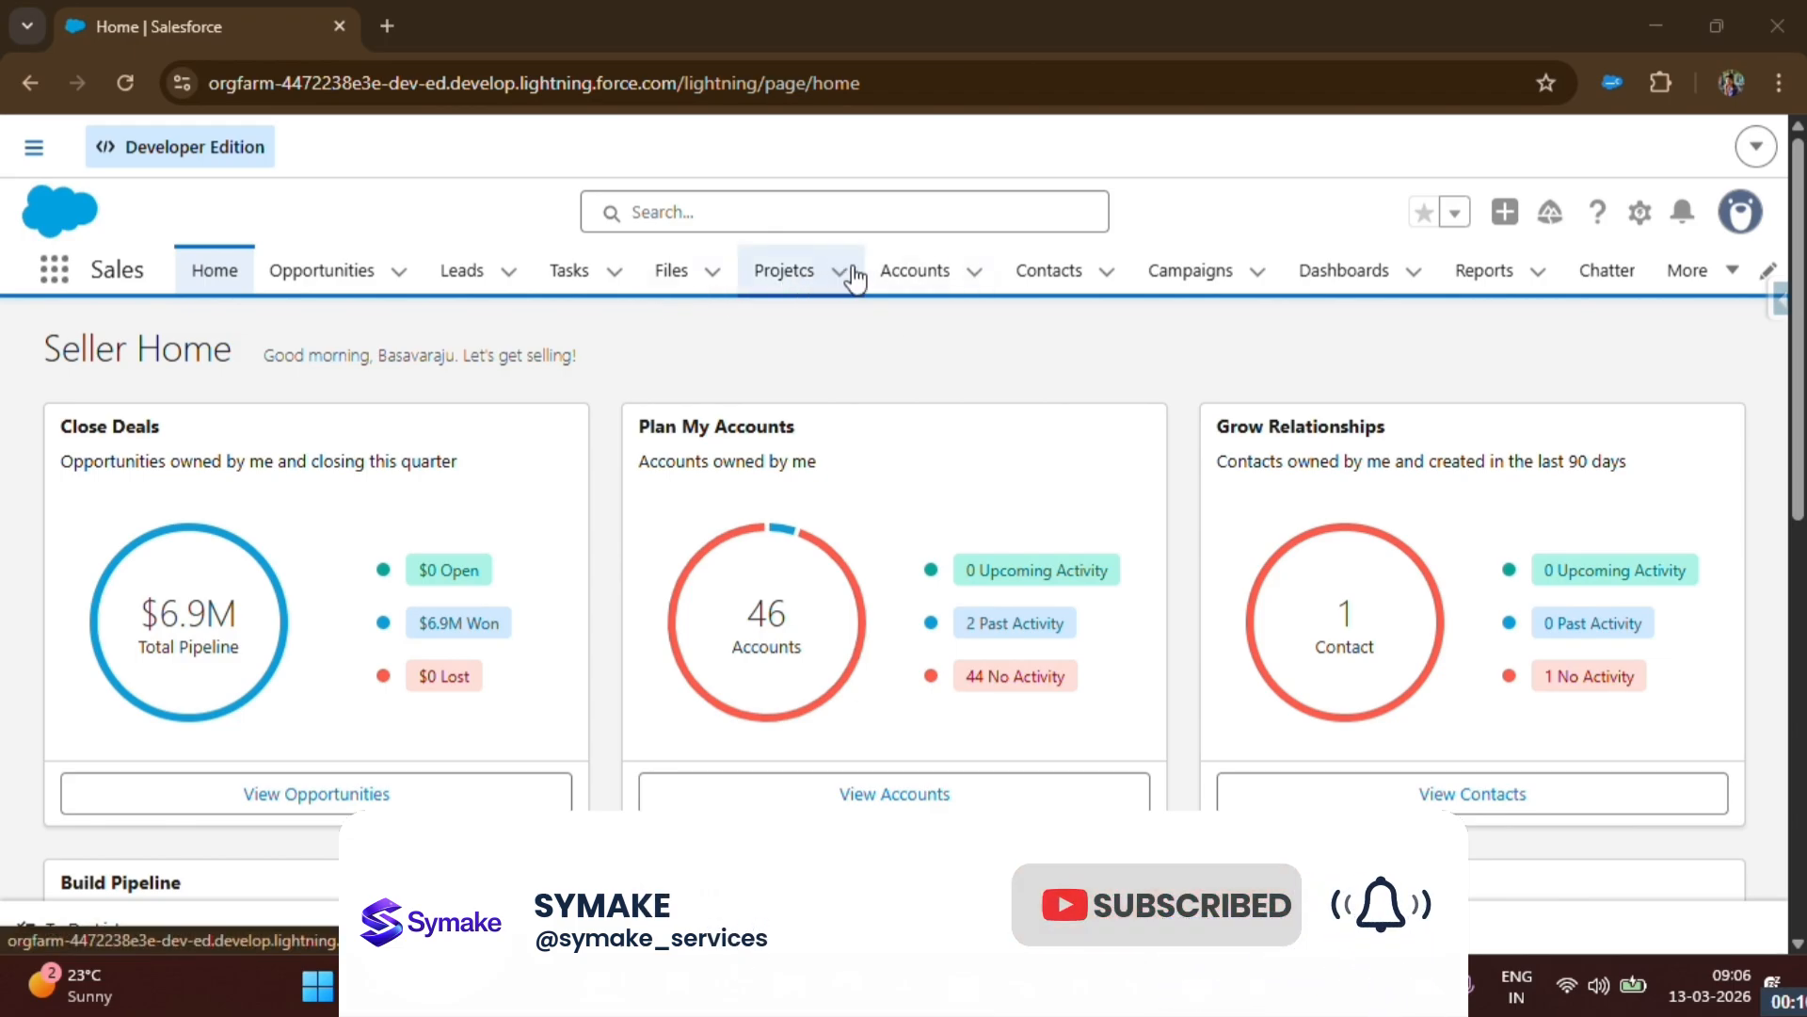
# - Open the Home & Apartments record in Projetcs and start editing its Project Name inline
pyautogui.click(796, 275)
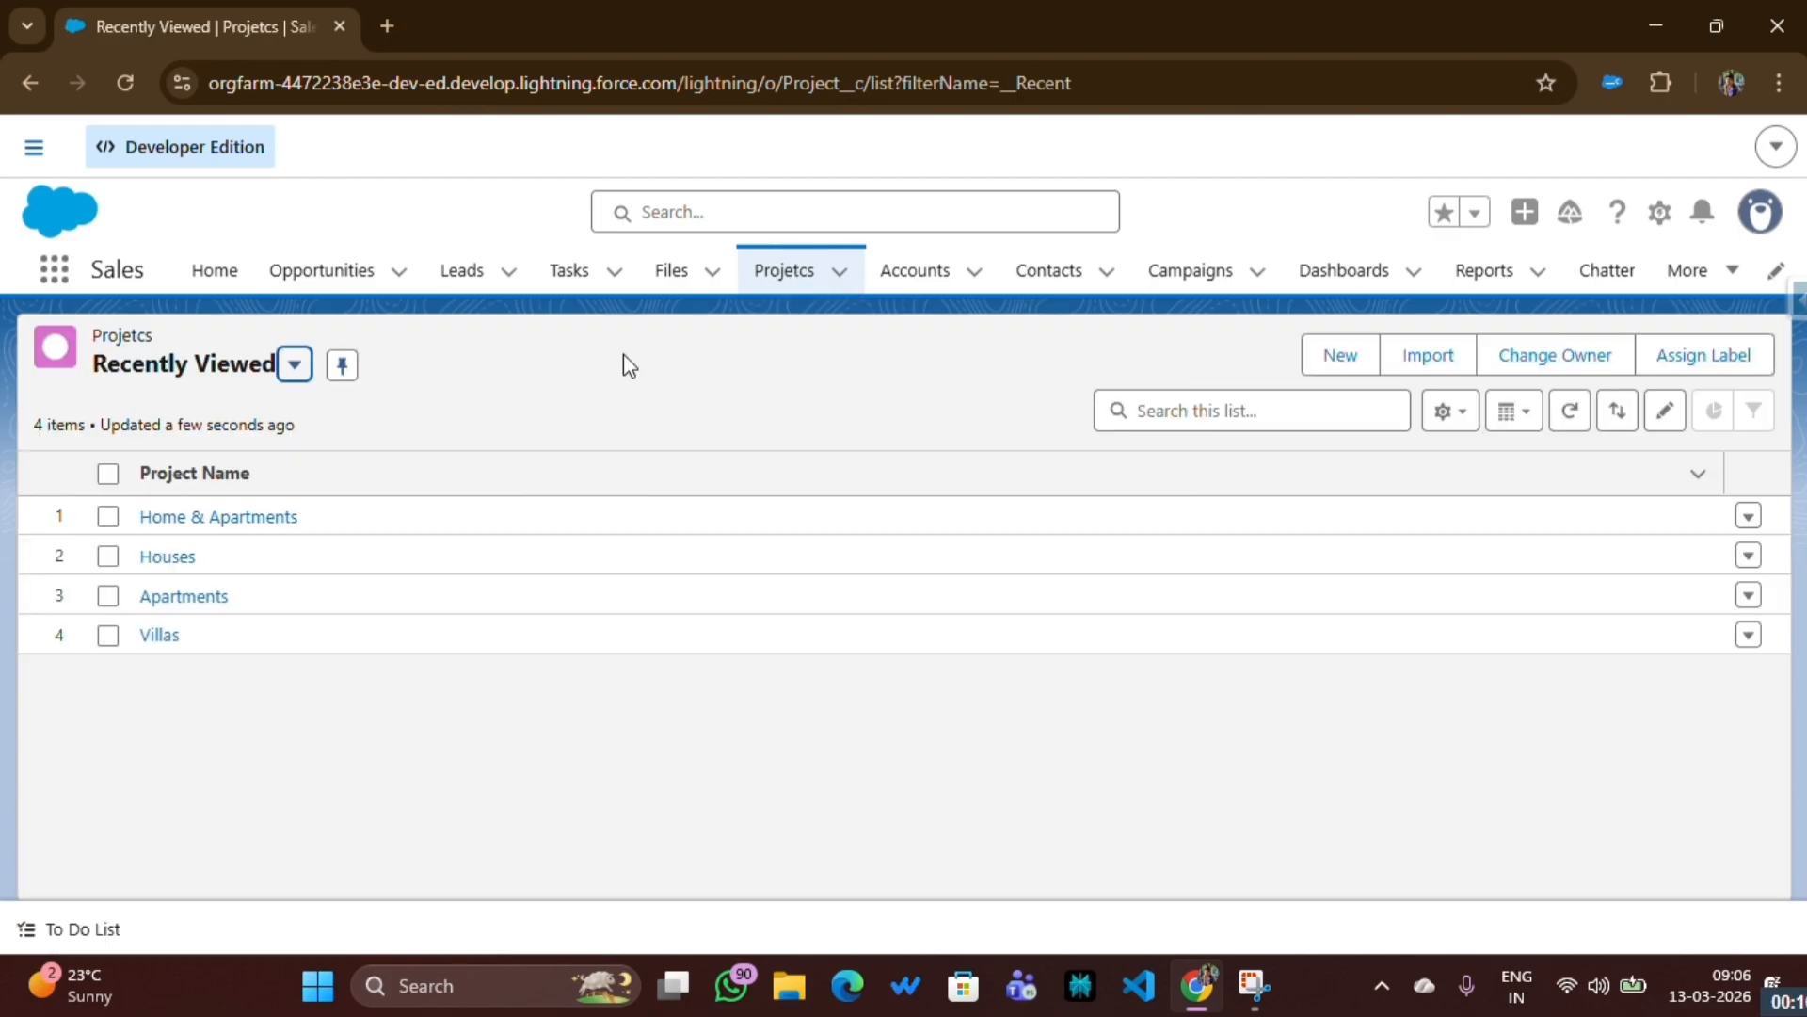
pyautogui.click(248, 523)
pyautogui.click(250, 524)
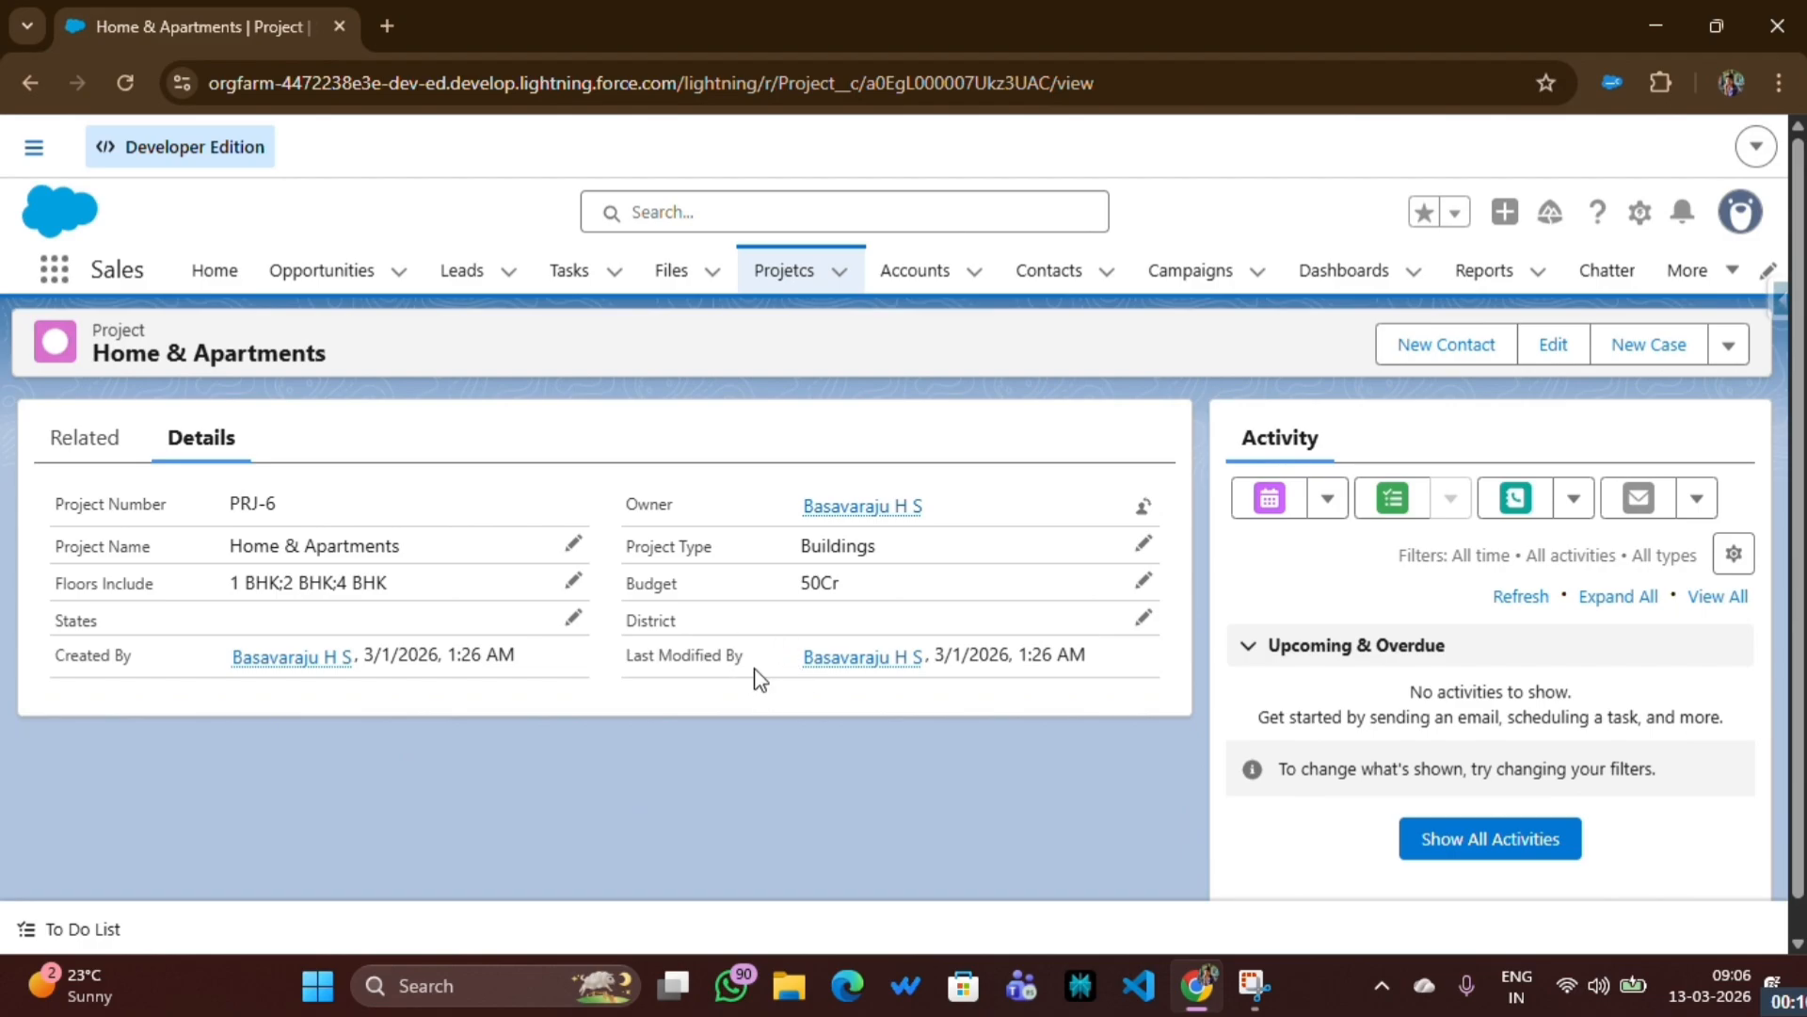
pyautogui.click(573, 544)
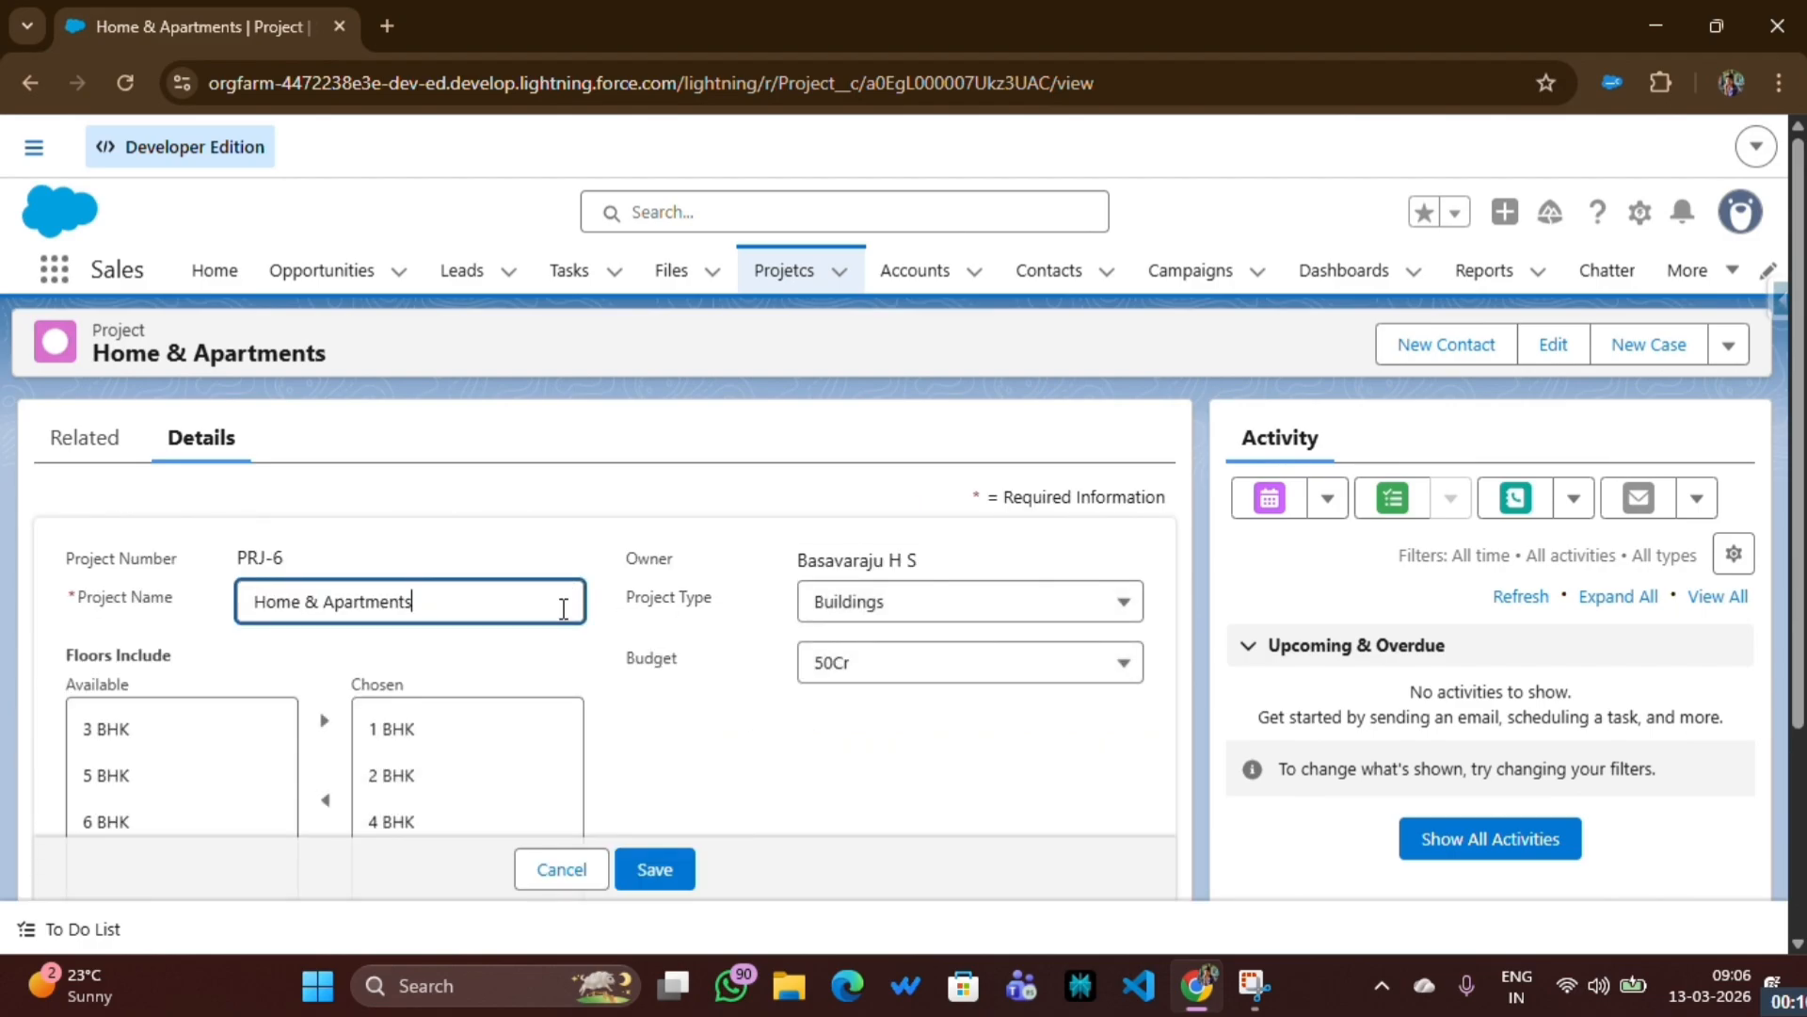
# - Leave the record for the Projetcs list and switch its list view to All
pyautogui.click(784, 270)
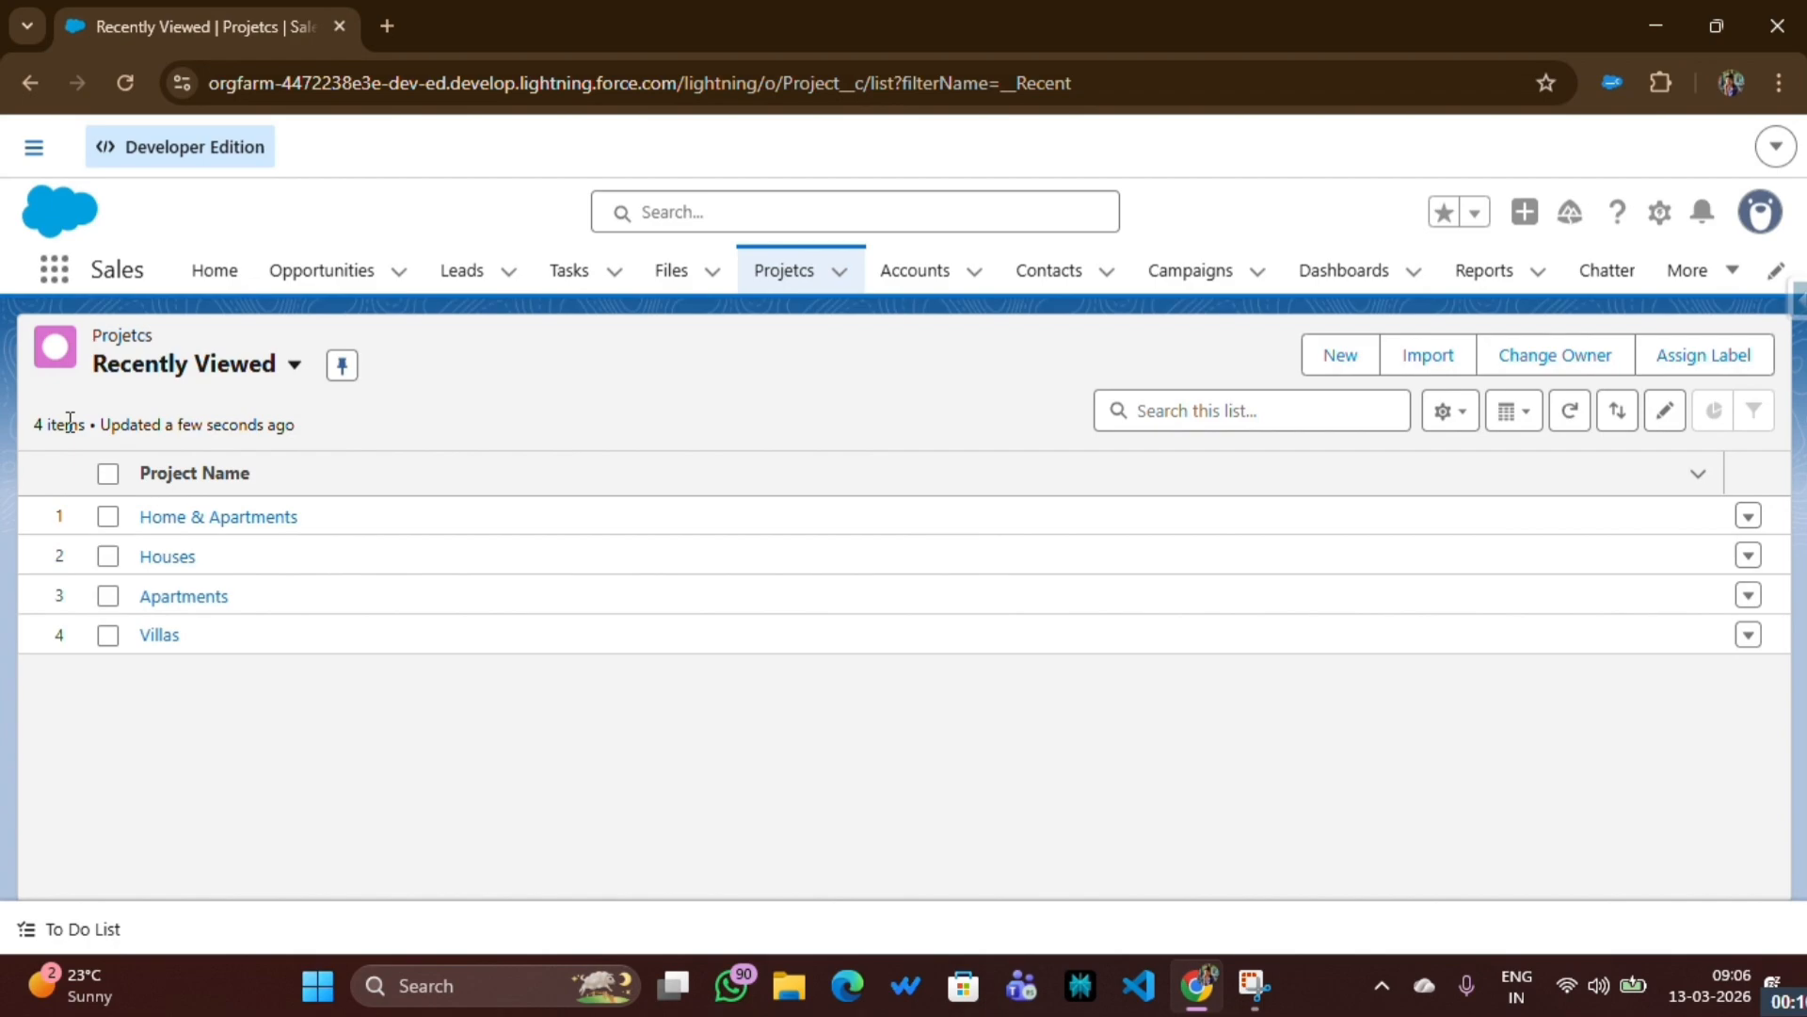
pyautogui.click(168, 369)
pyautogui.click(172, 529)
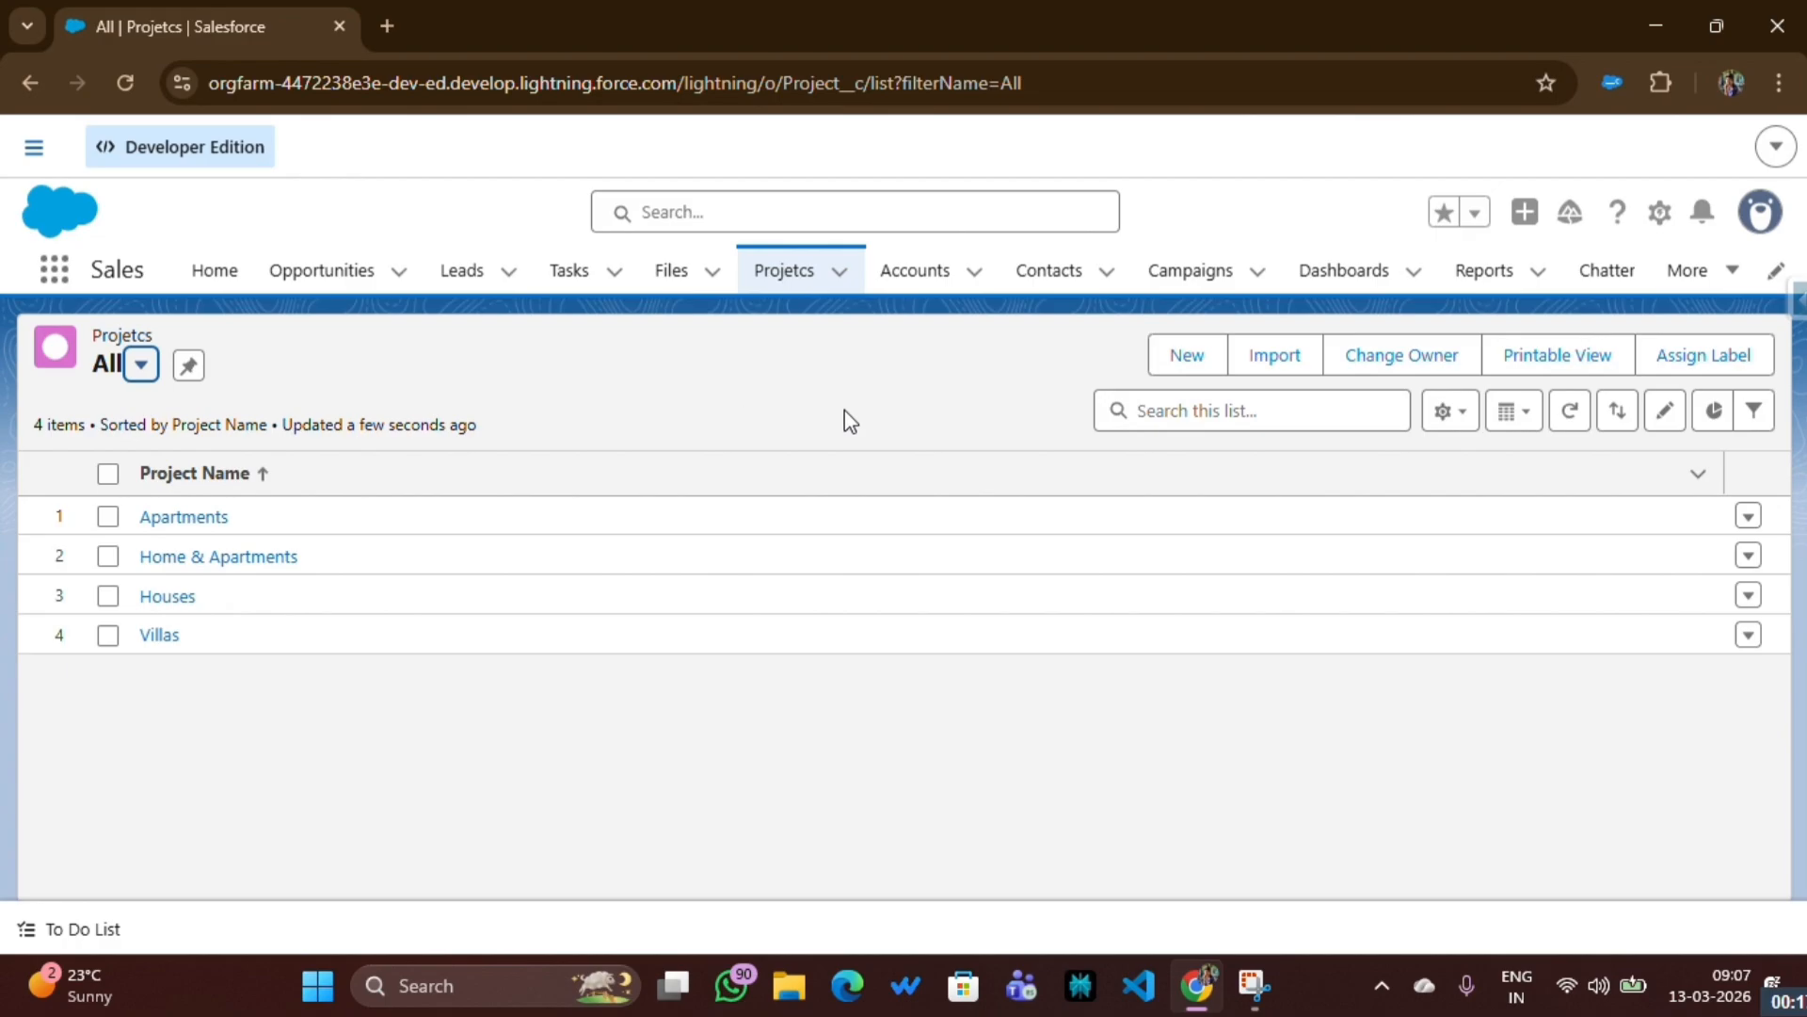
# - Open Setup and go to the Profiles page using the Setup search
pyautogui.click(1659, 218)
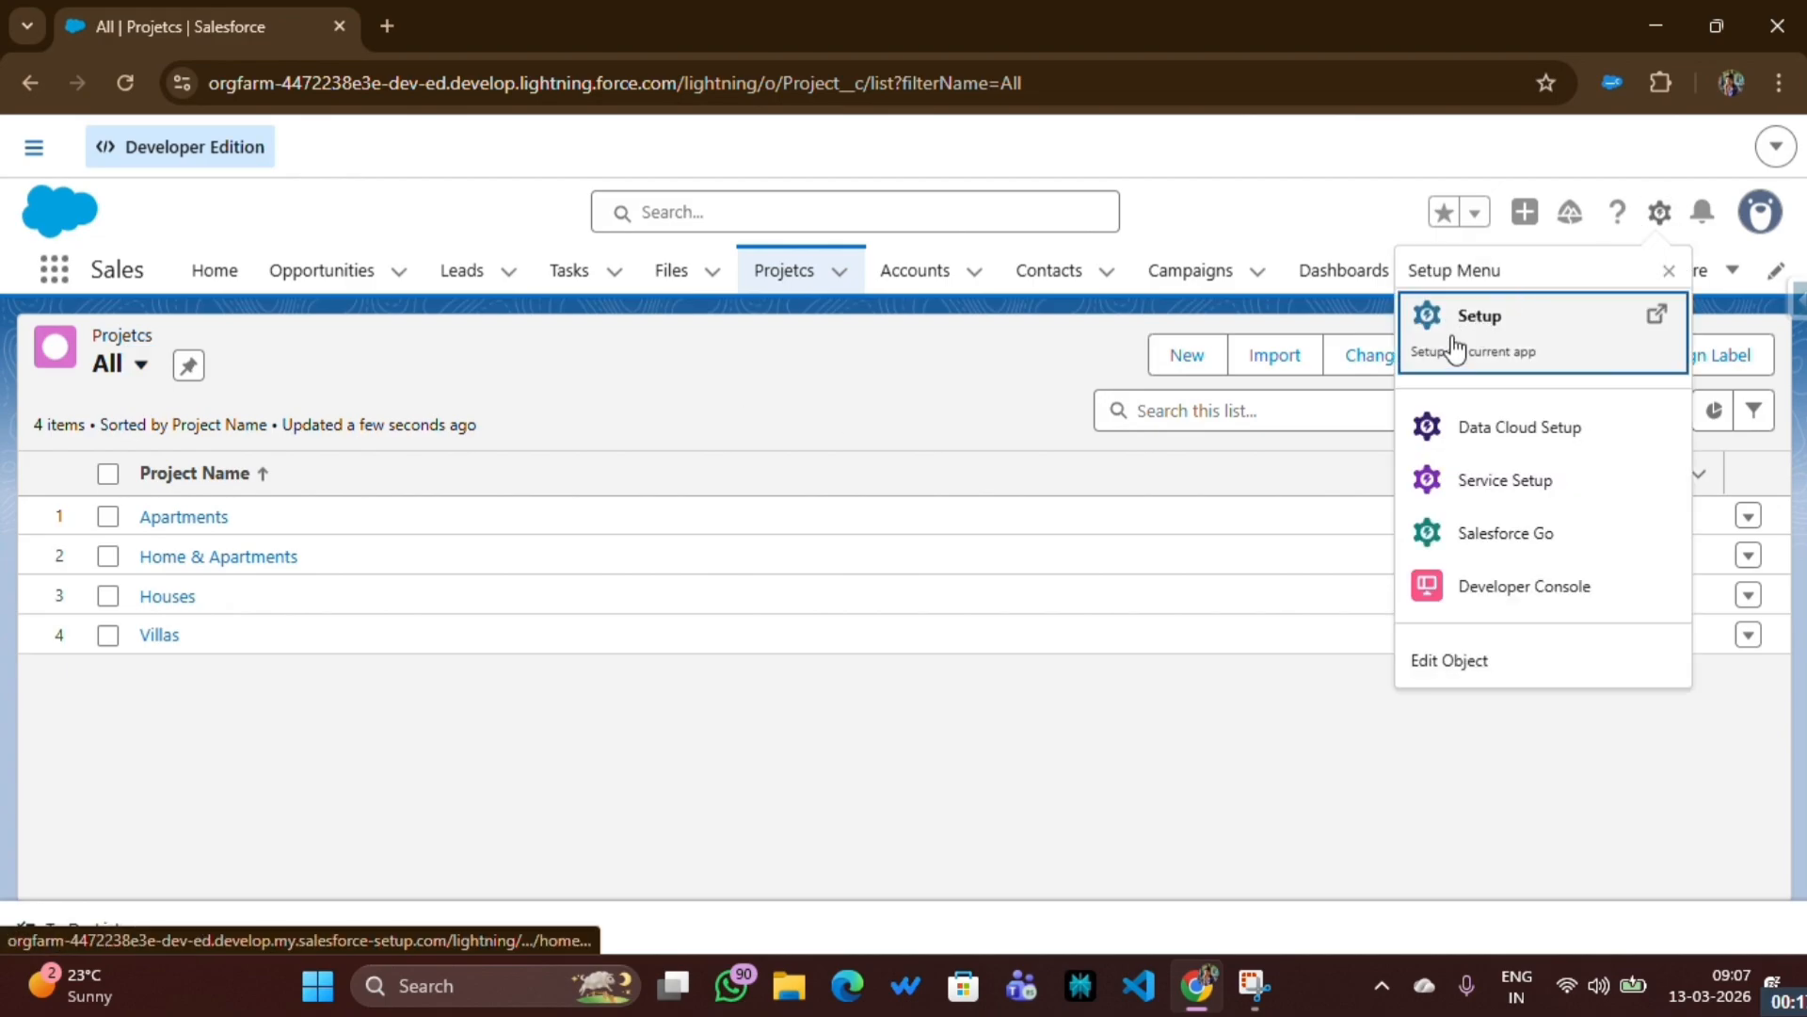
pyautogui.click(1450, 344)
pyautogui.click(613, 215)
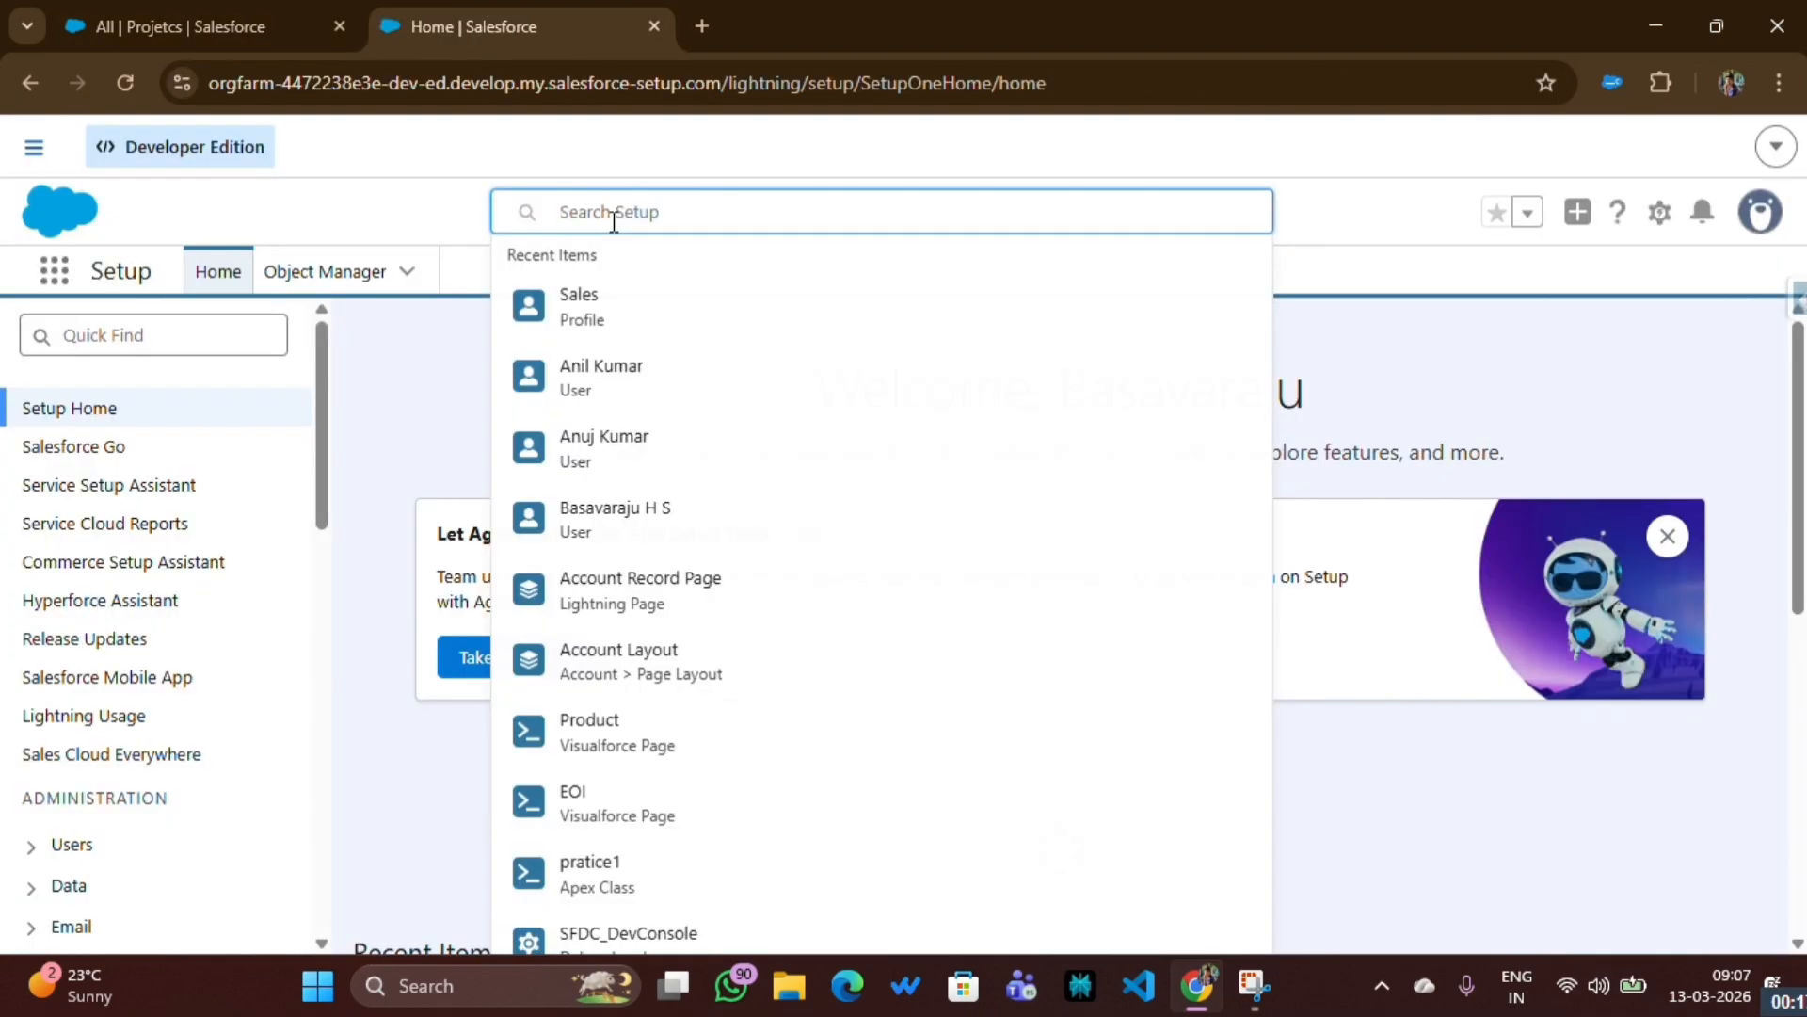
pyautogui.write('pr')
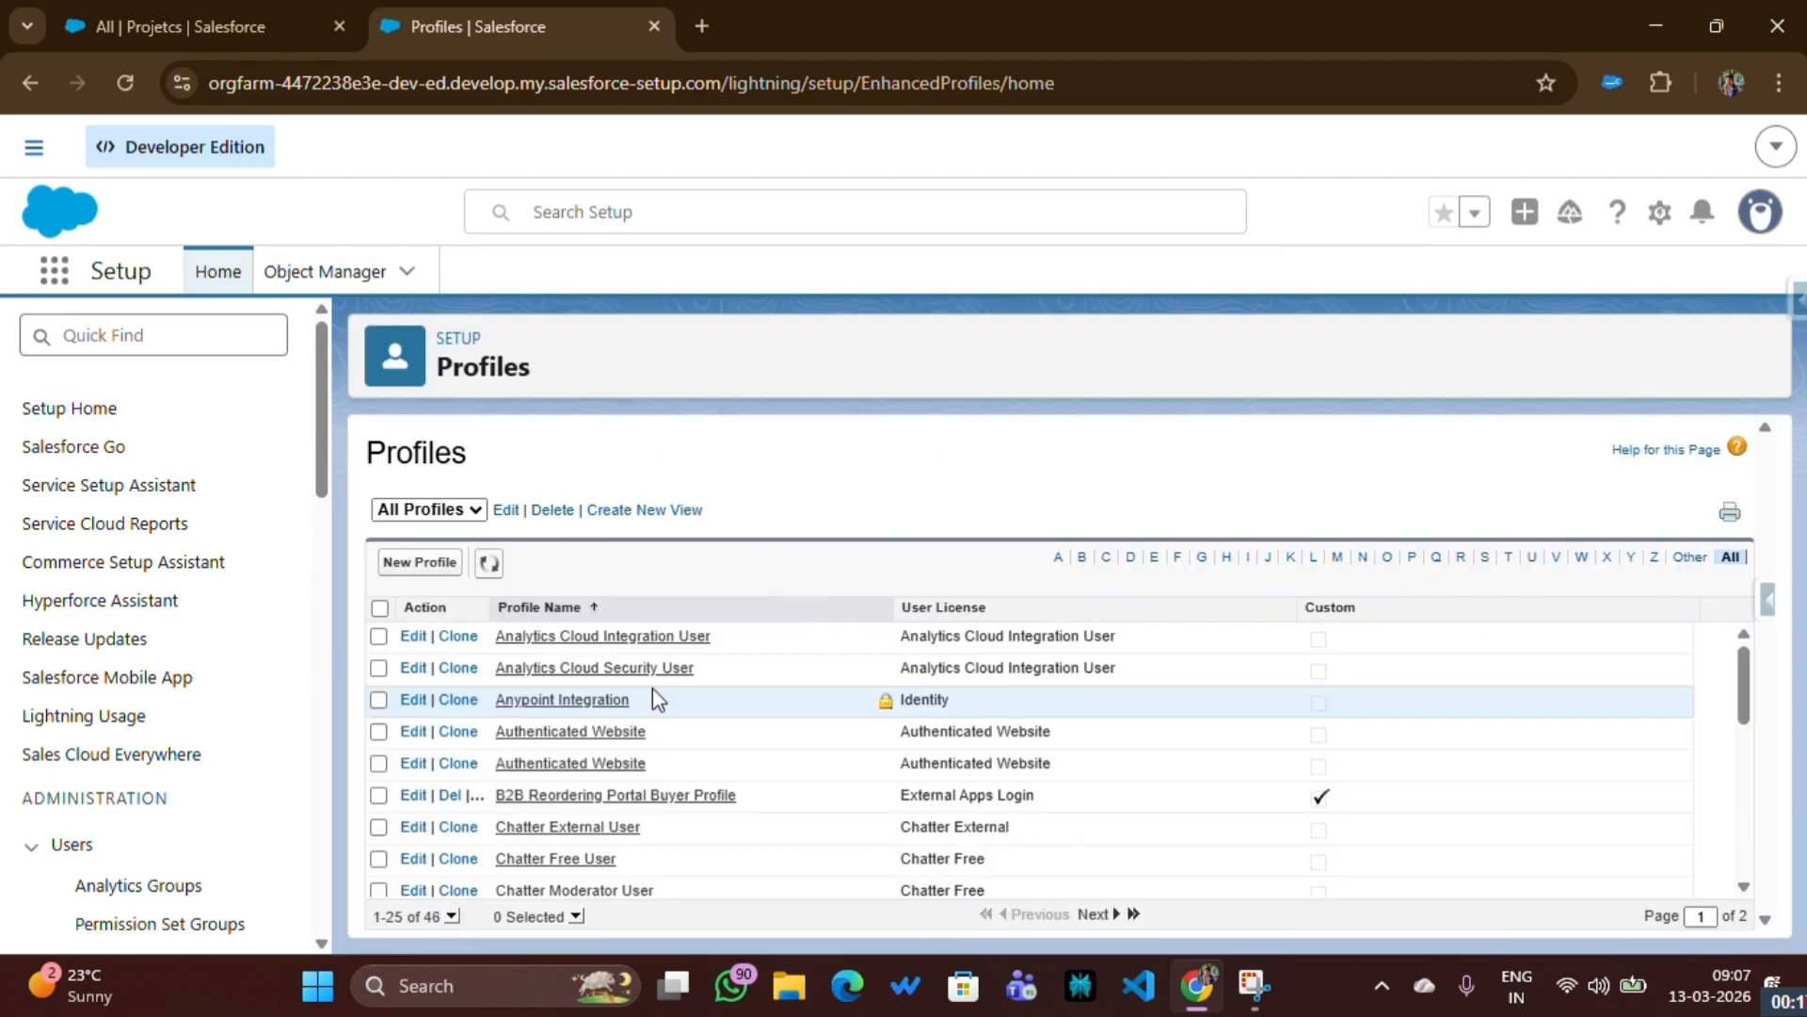
# - Find the Finance profile in the profile list and open it
pyautogui.scroll(-5, 652, 706)
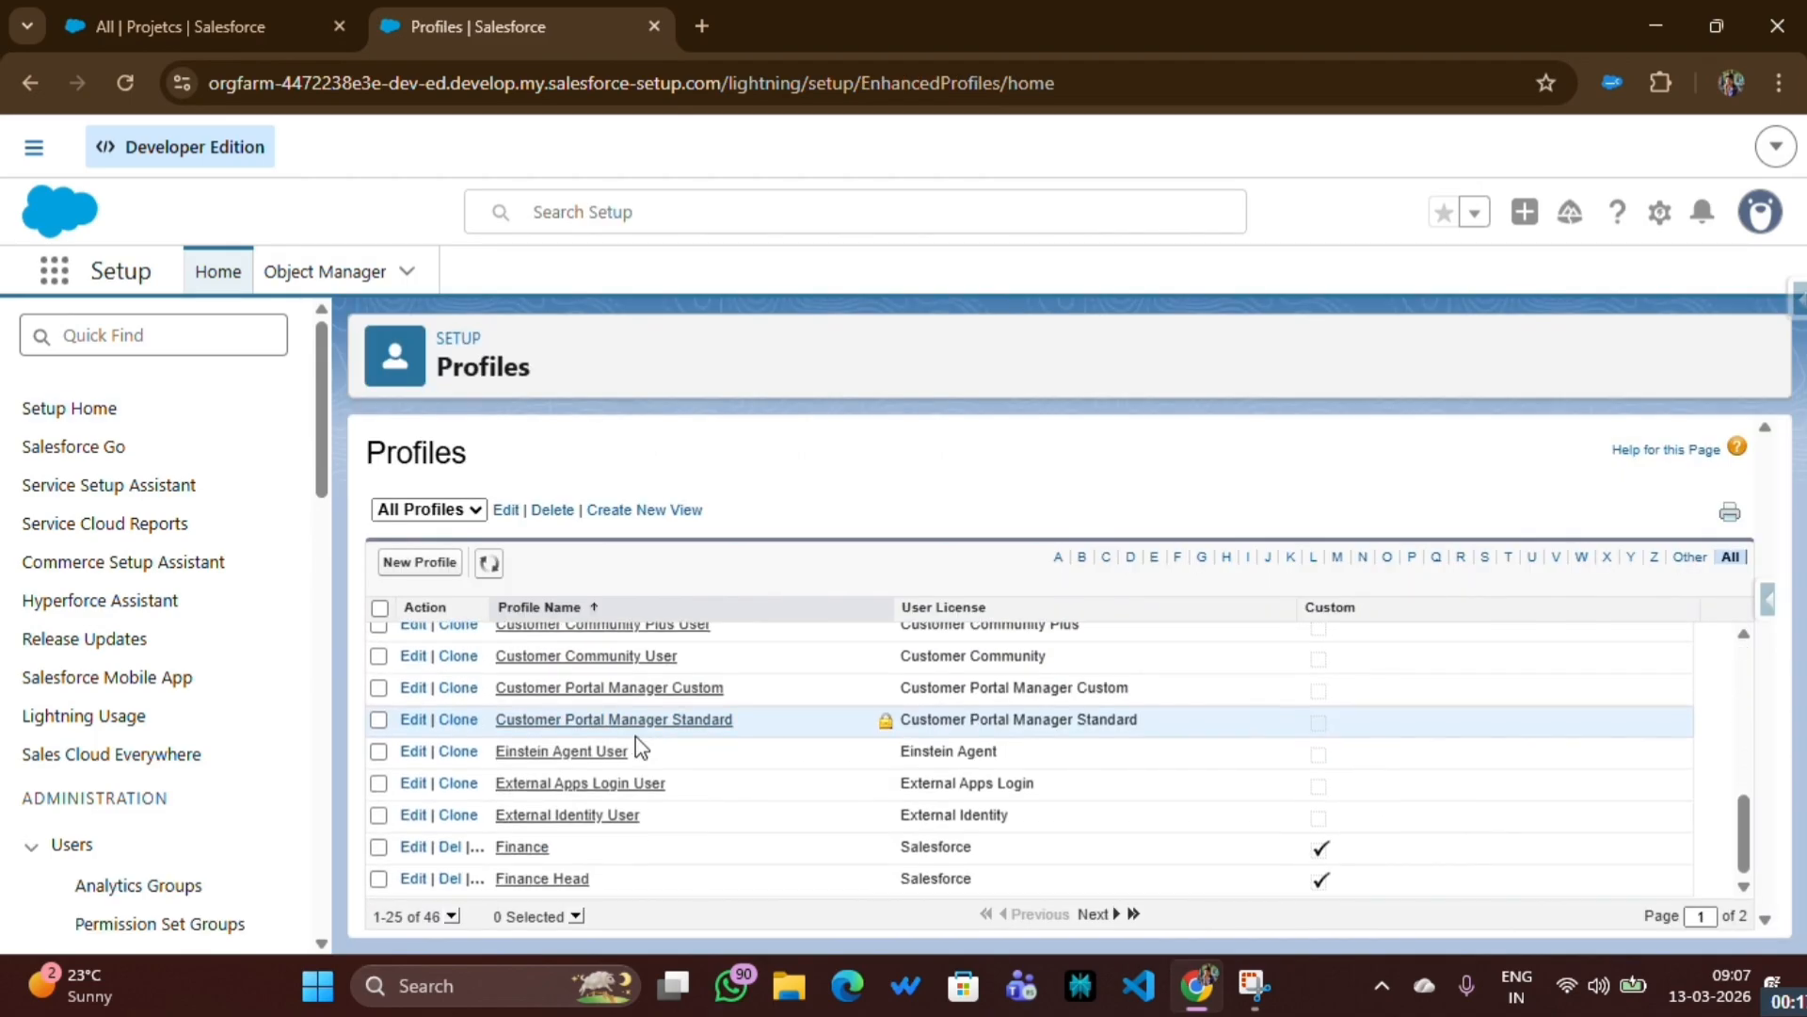
pyautogui.scroll(5, 635, 736)
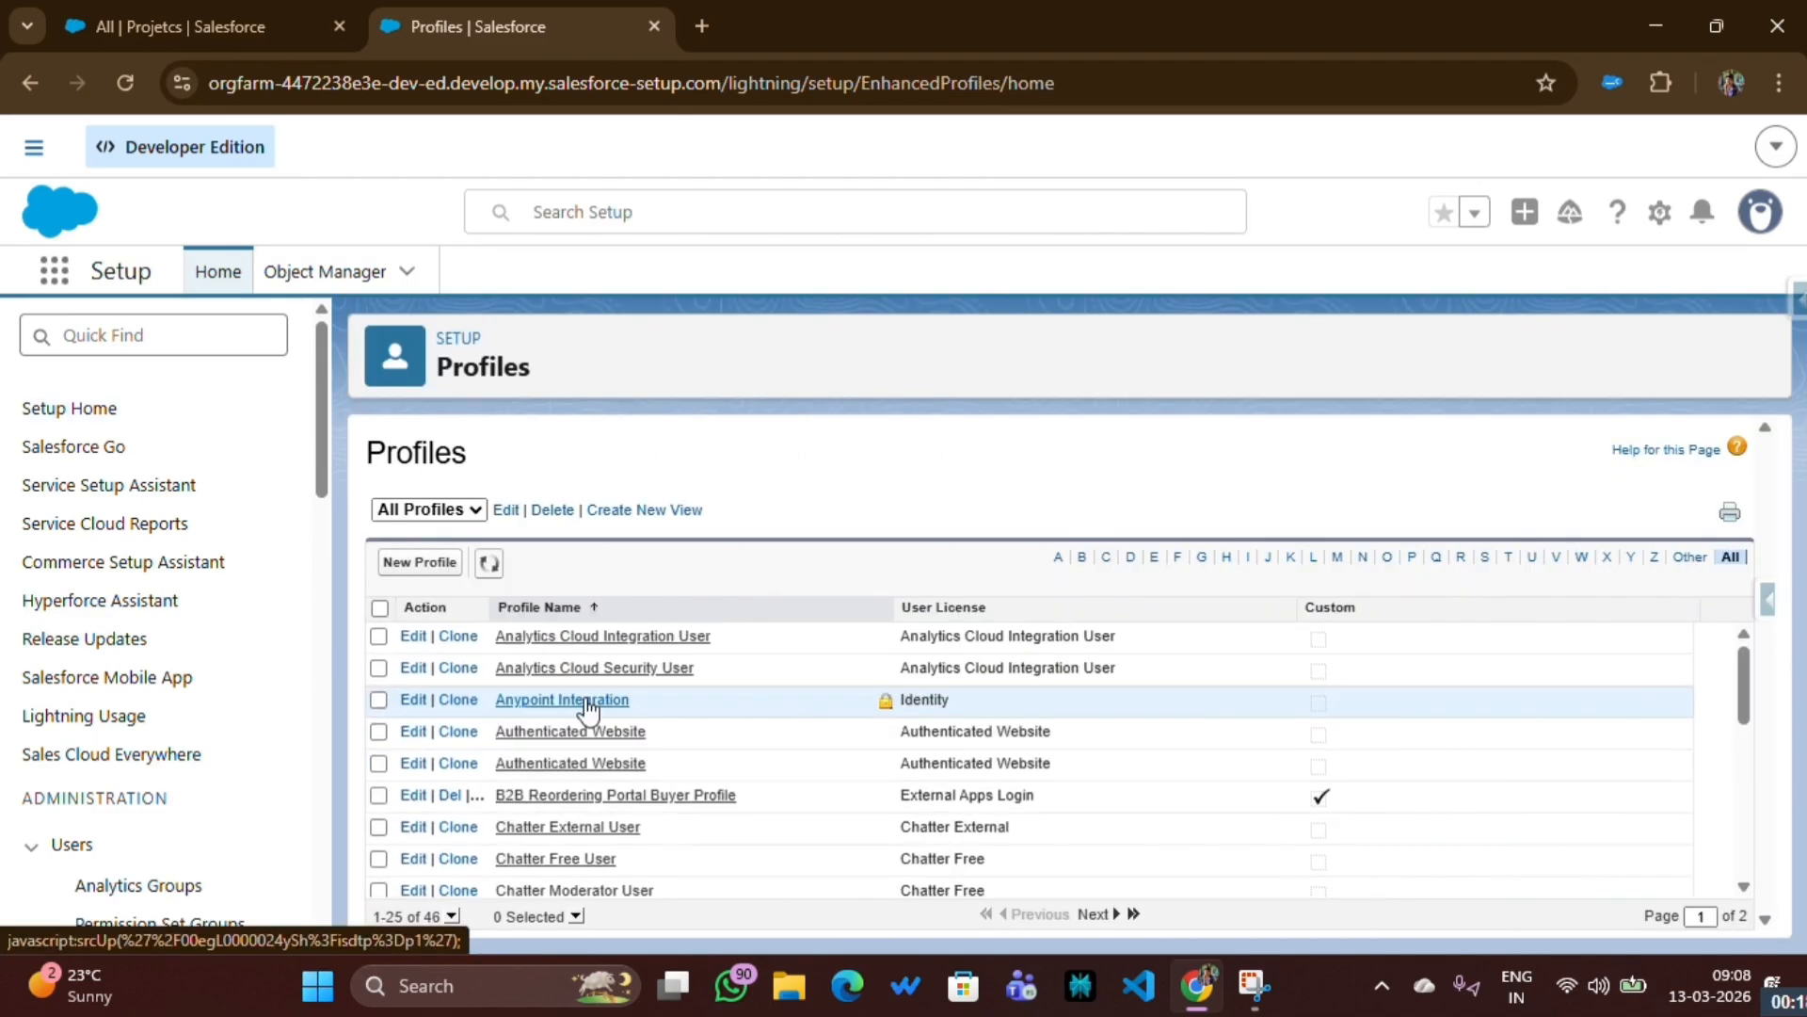
pyautogui.scroll(-5, 587, 708)
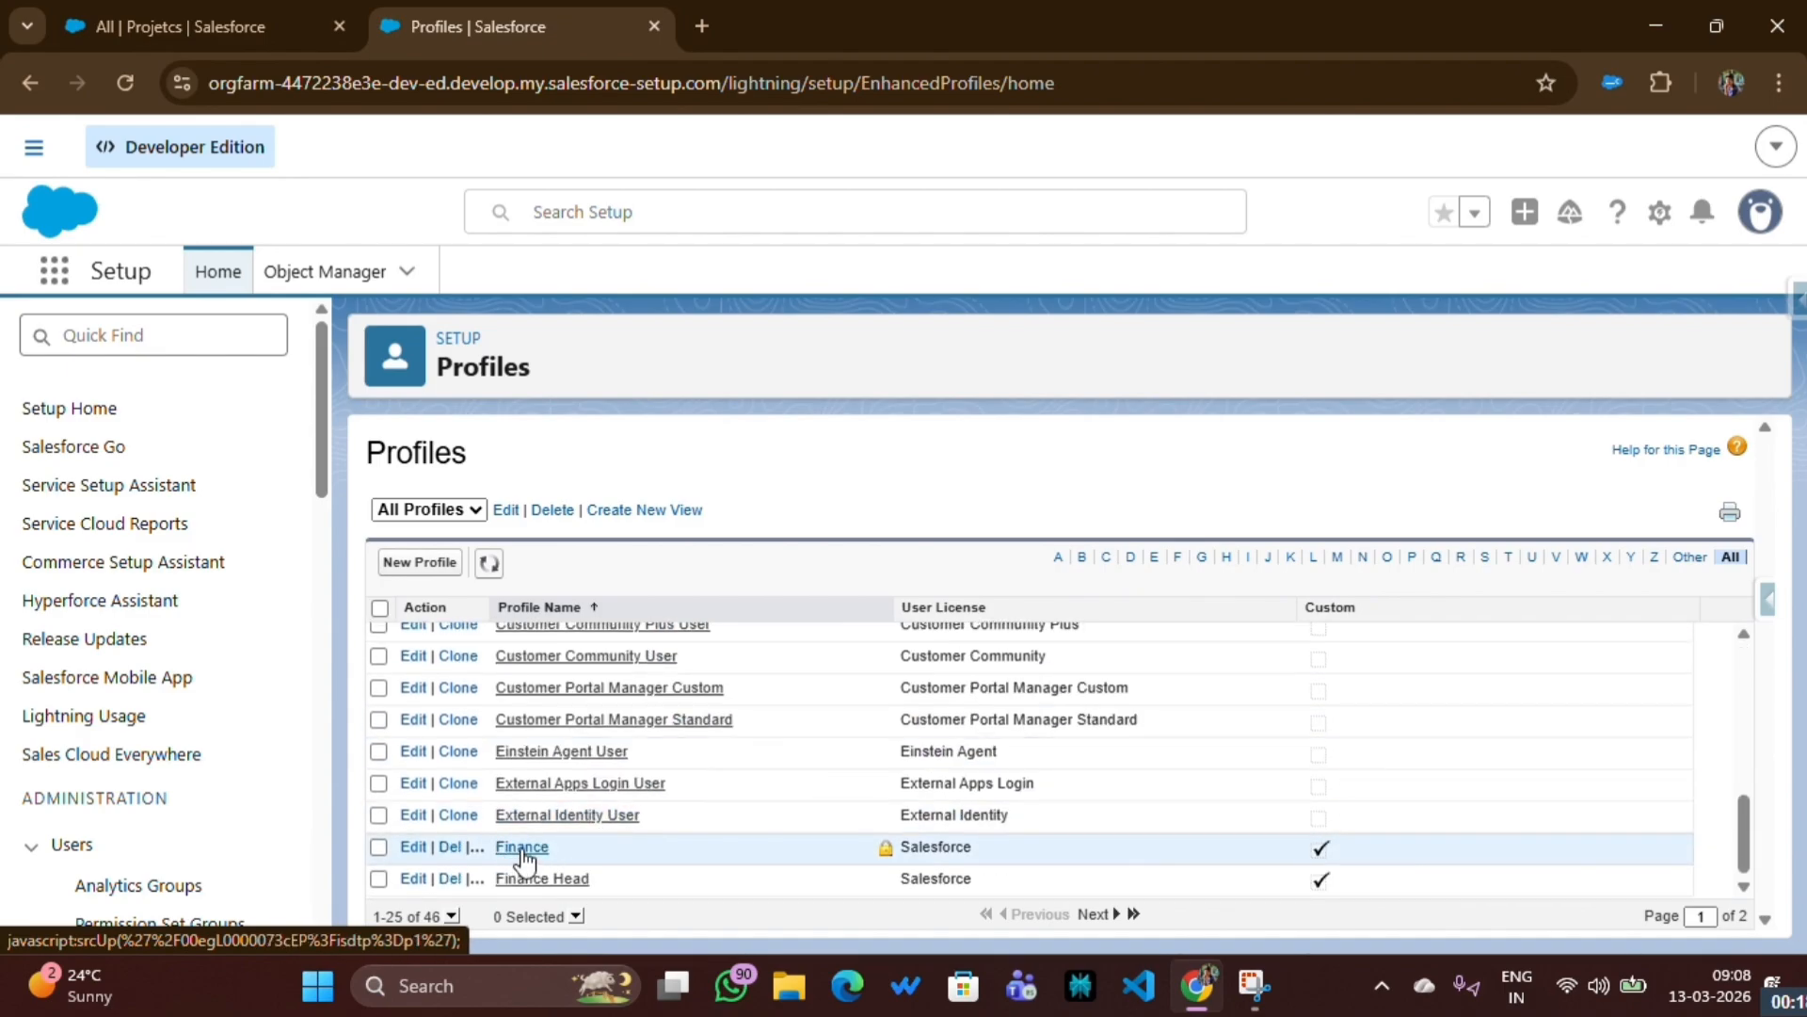
pyautogui.click(522, 849)
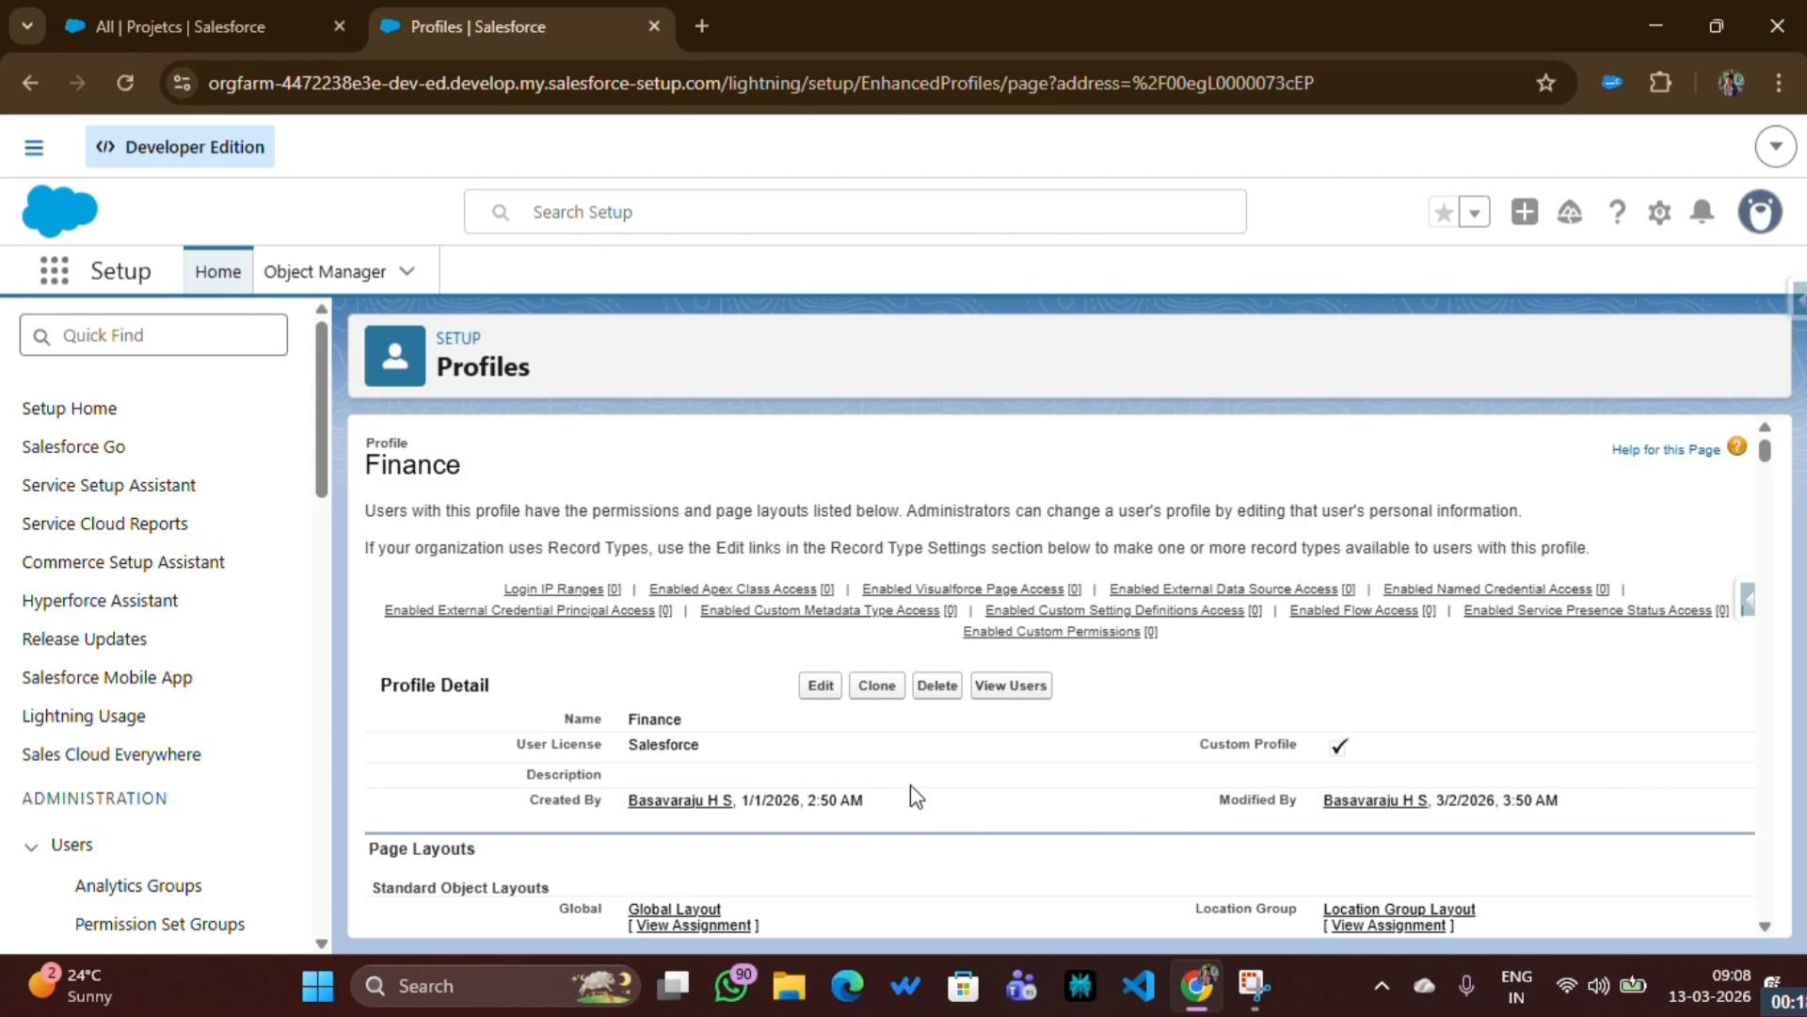
# - Examine the Standard Object Permissions of the Finance profile, including the Basic Access columns for Accounts
pyautogui.scroll(-20, 911, 796)
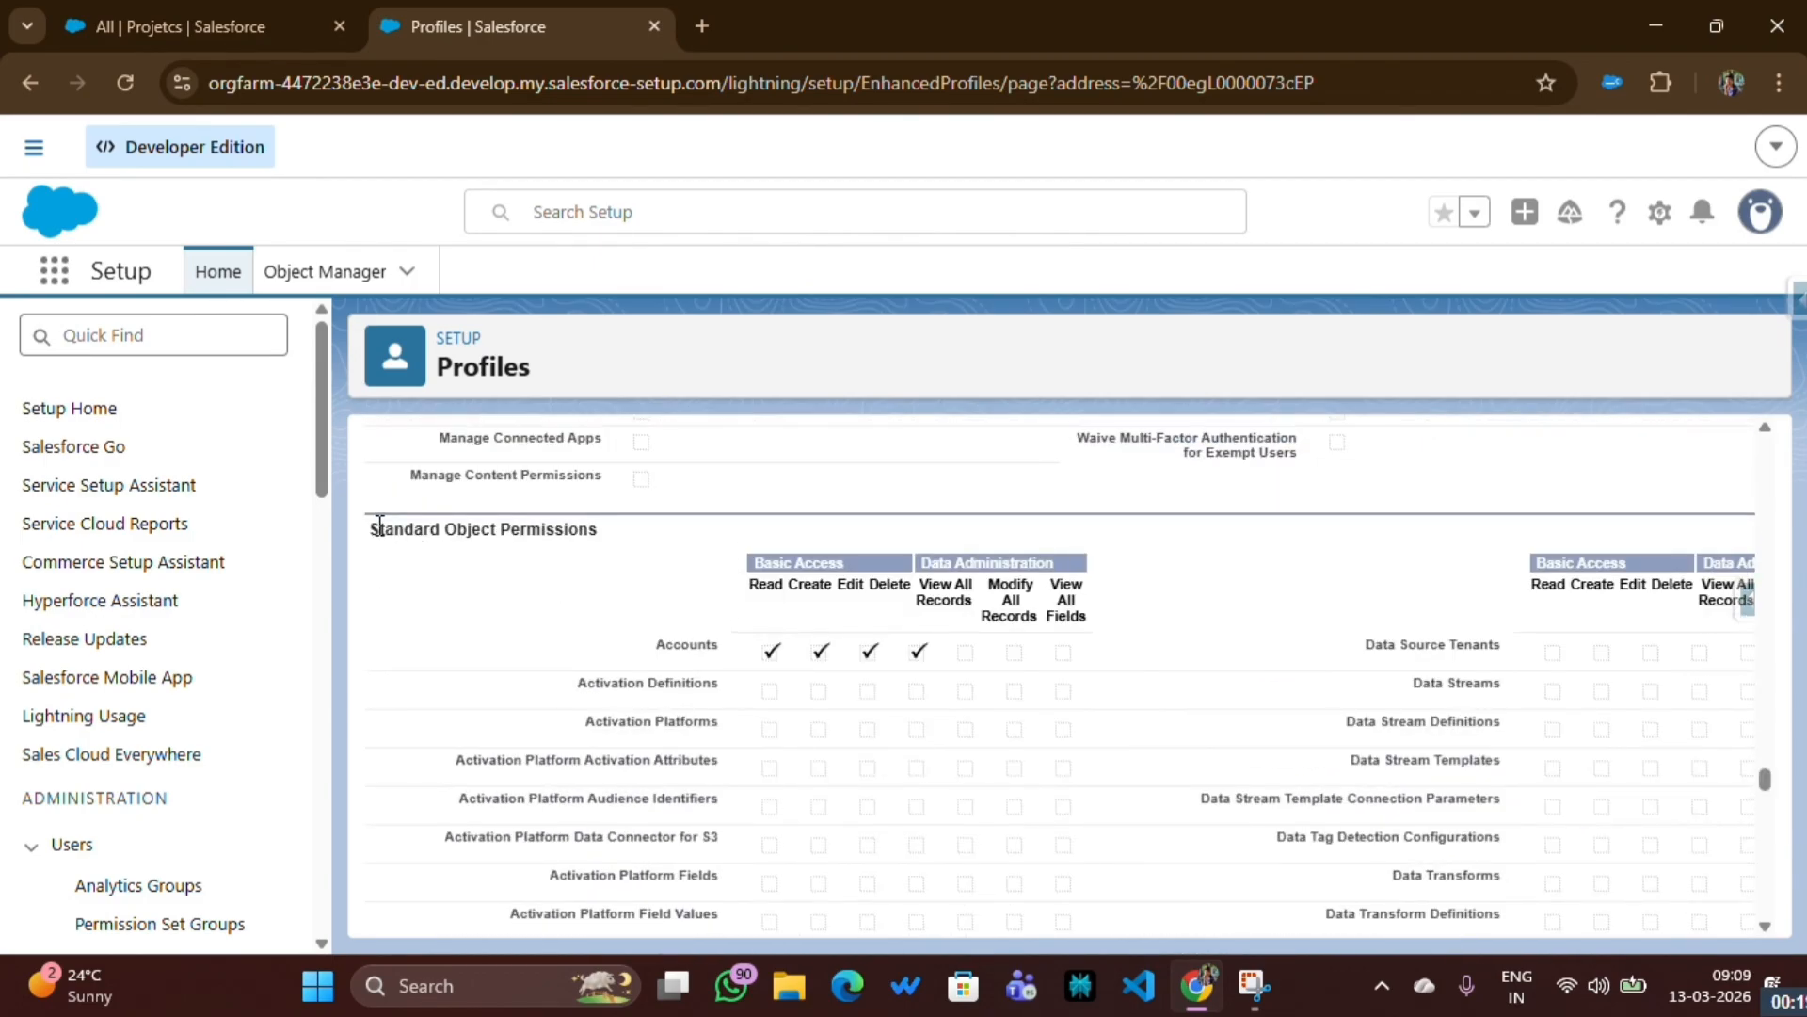
pyautogui.moveTo(379, 526); pyautogui.dragTo(623, 533)
pyautogui.click(681, 537)
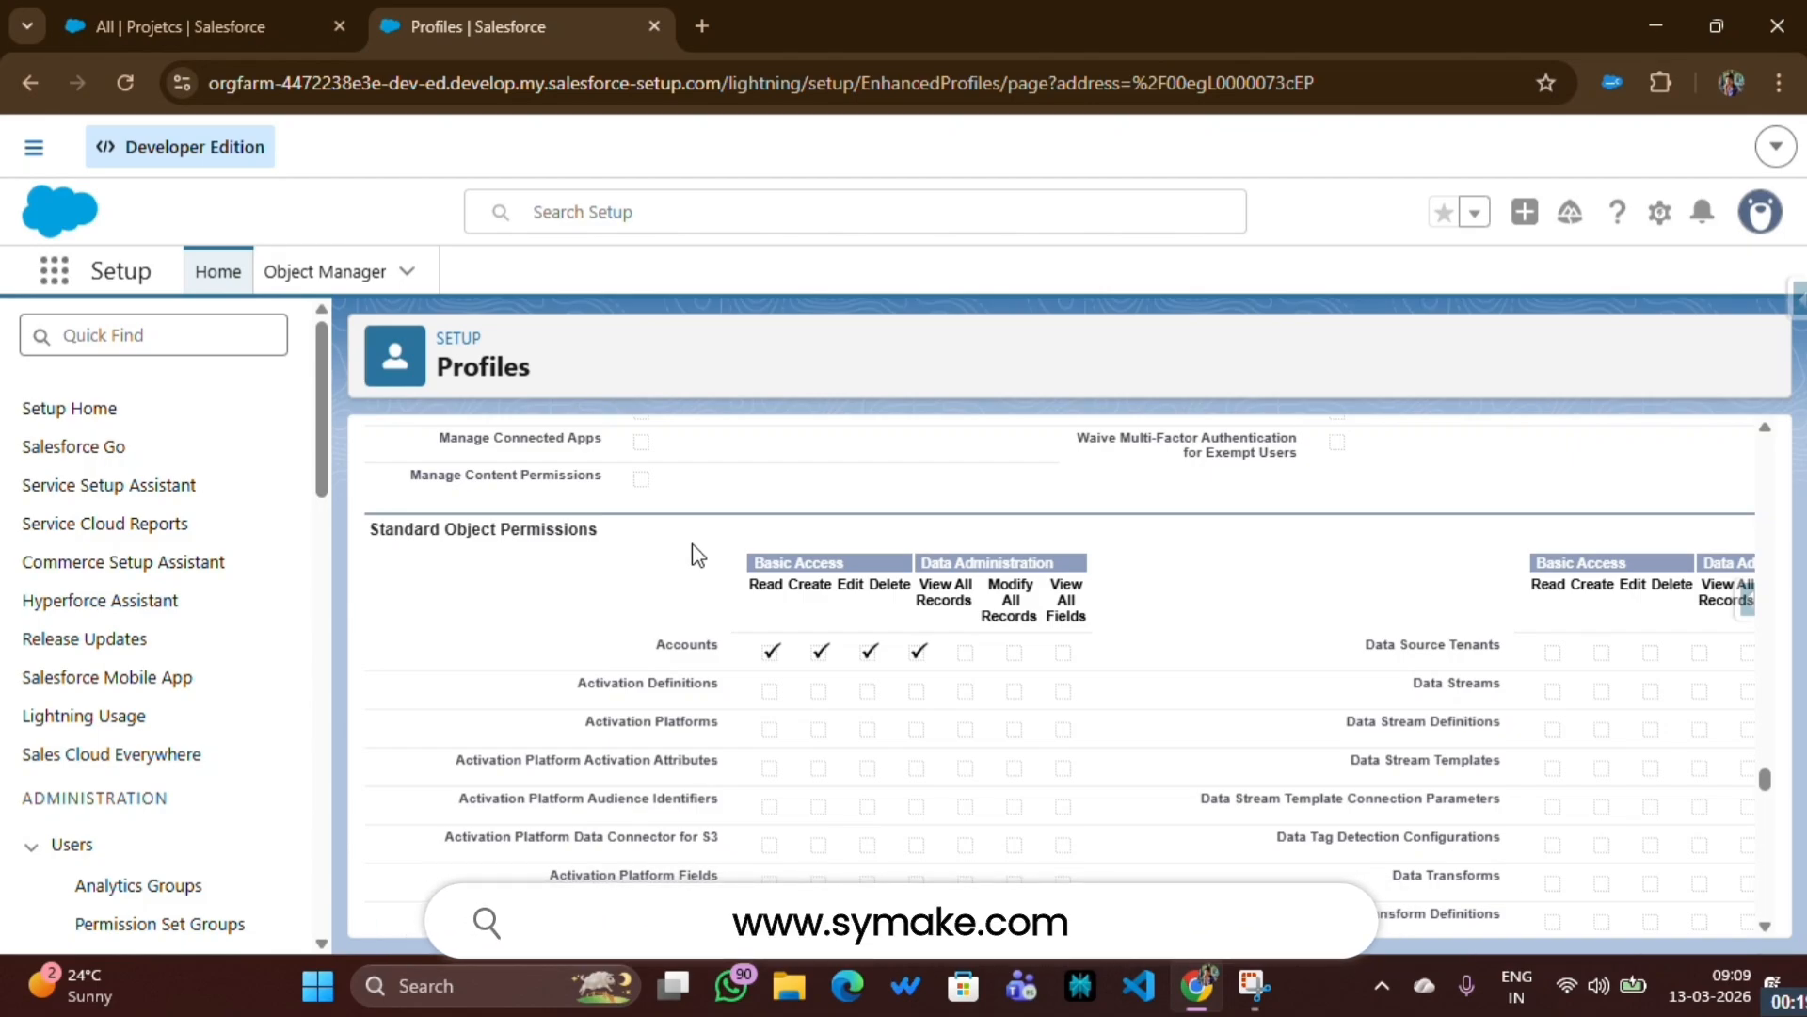
pyautogui.moveTo(748, 591); pyautogui.dragTo(829, 591)
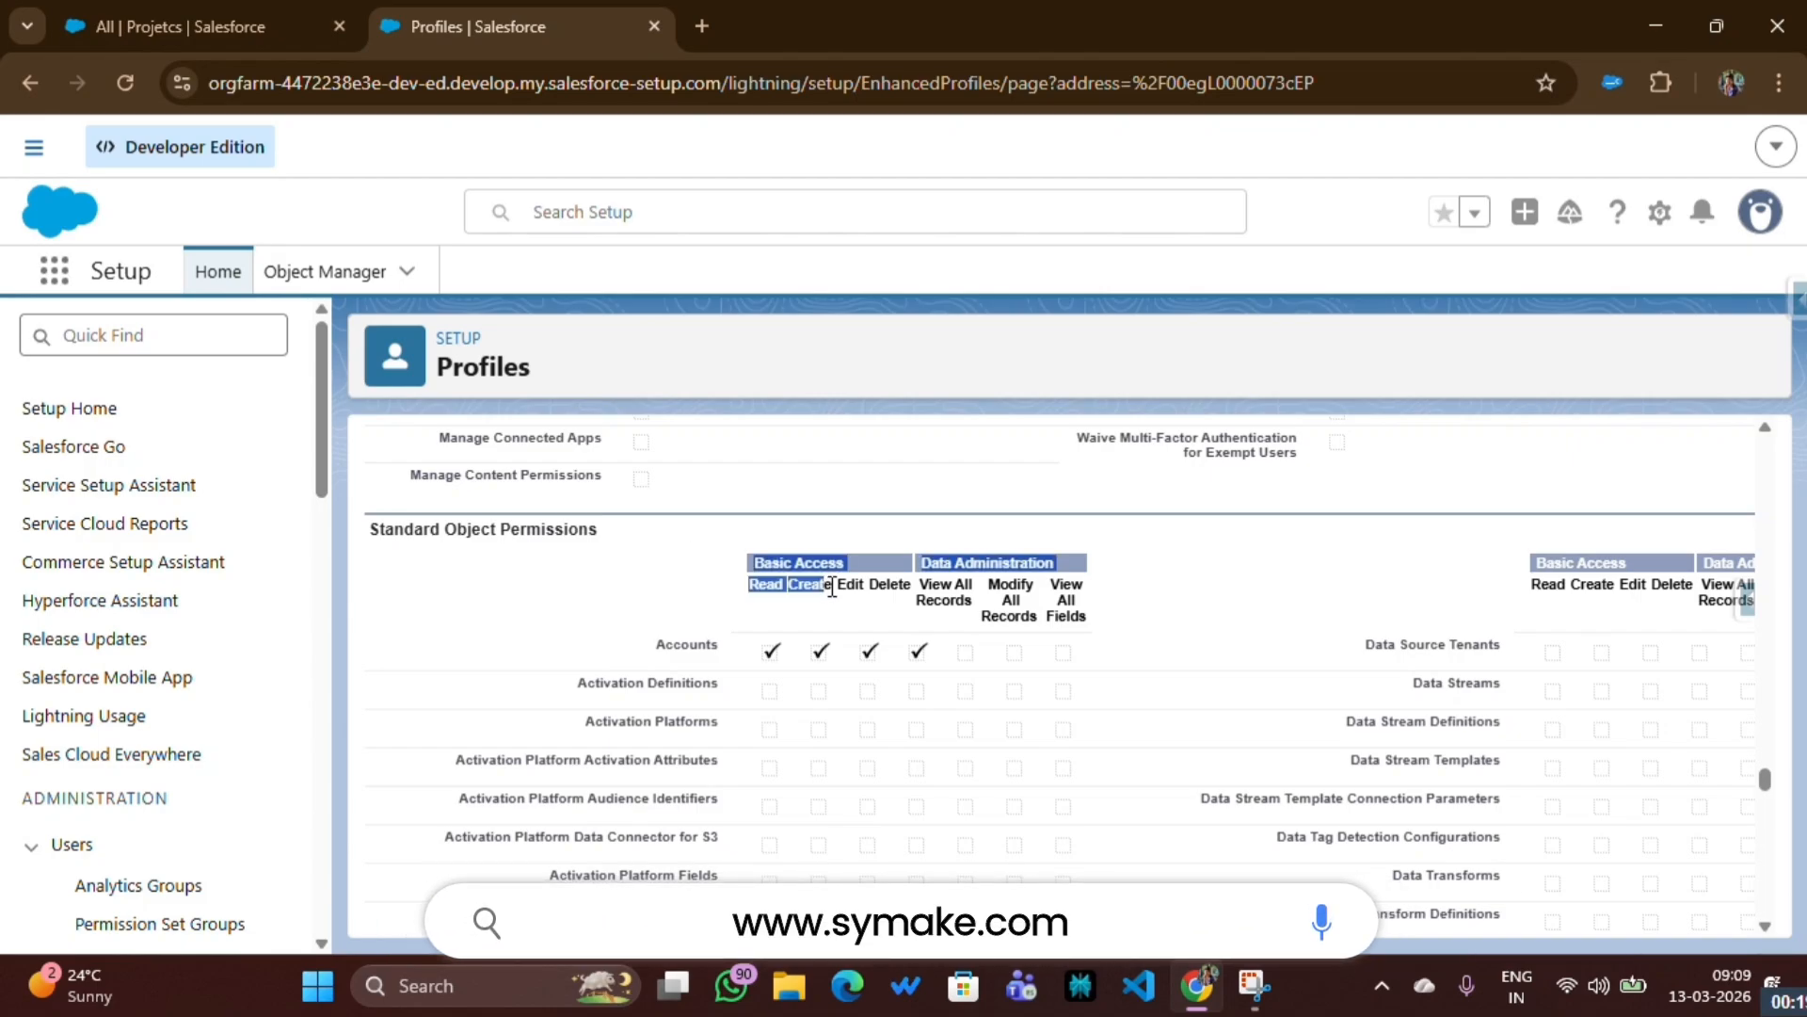
pyautogui.click(855, 591)
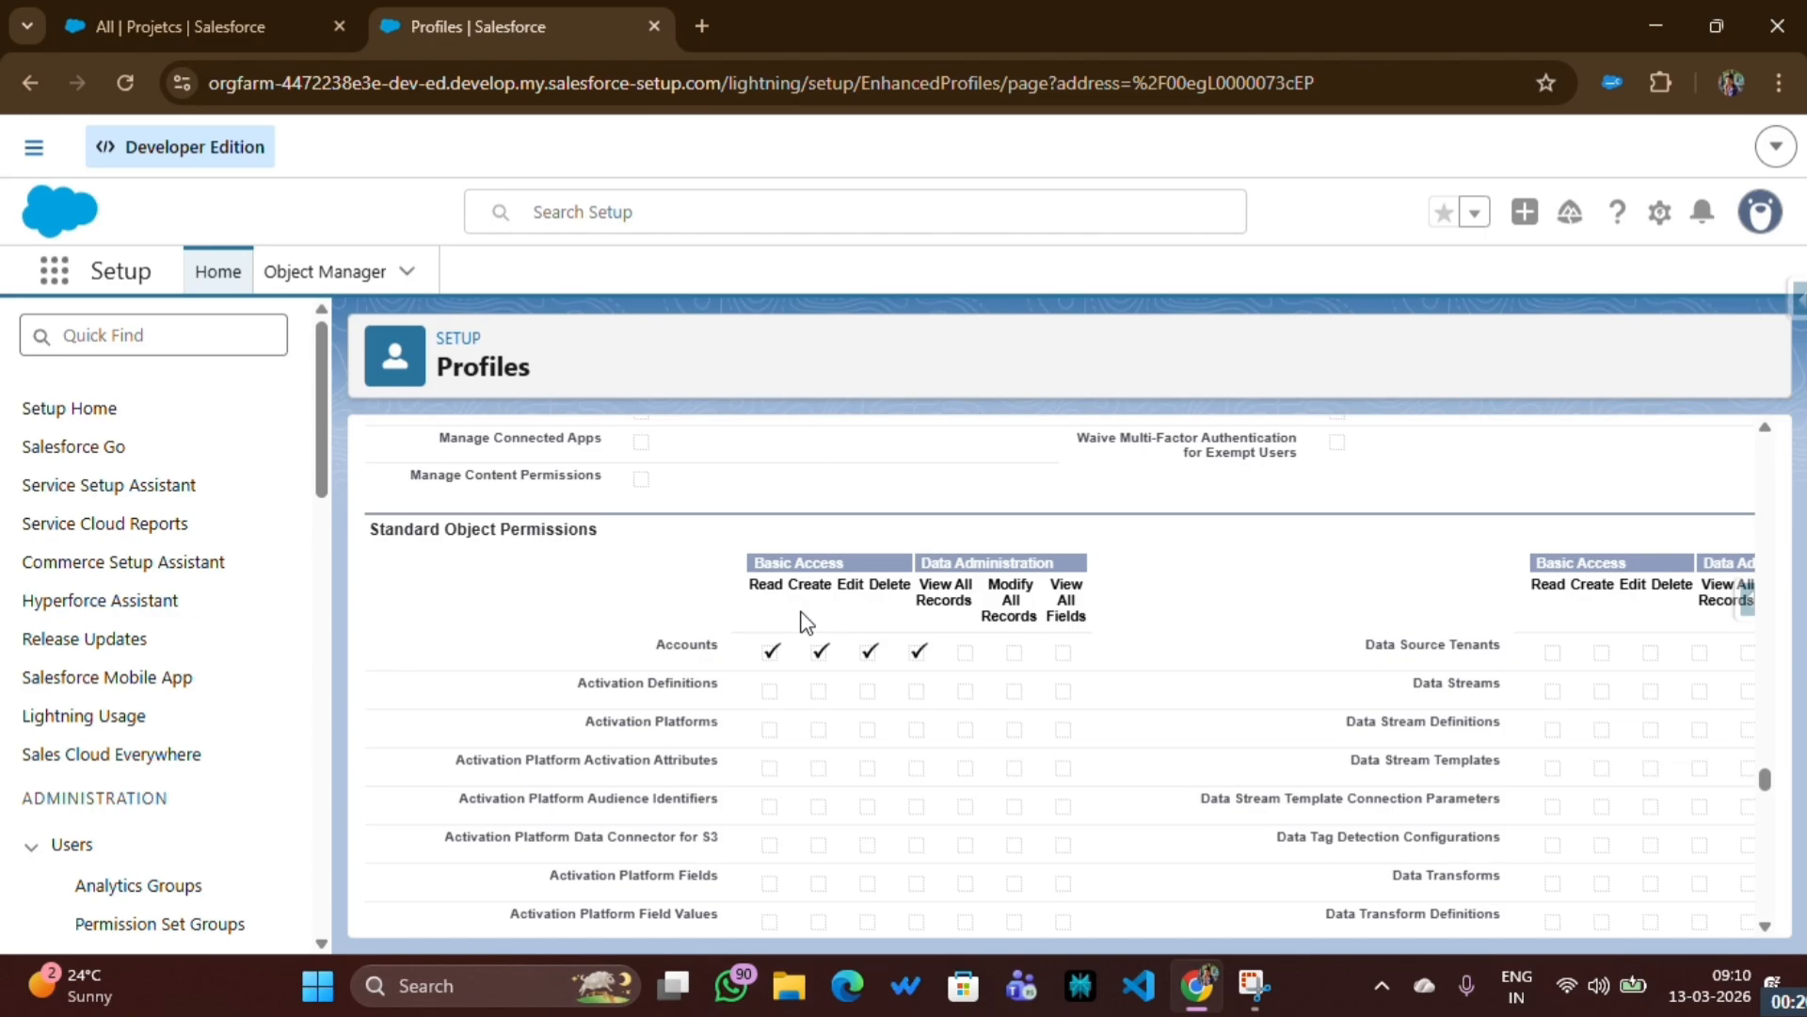
pyautogui.scroll(-1, 837, 640)
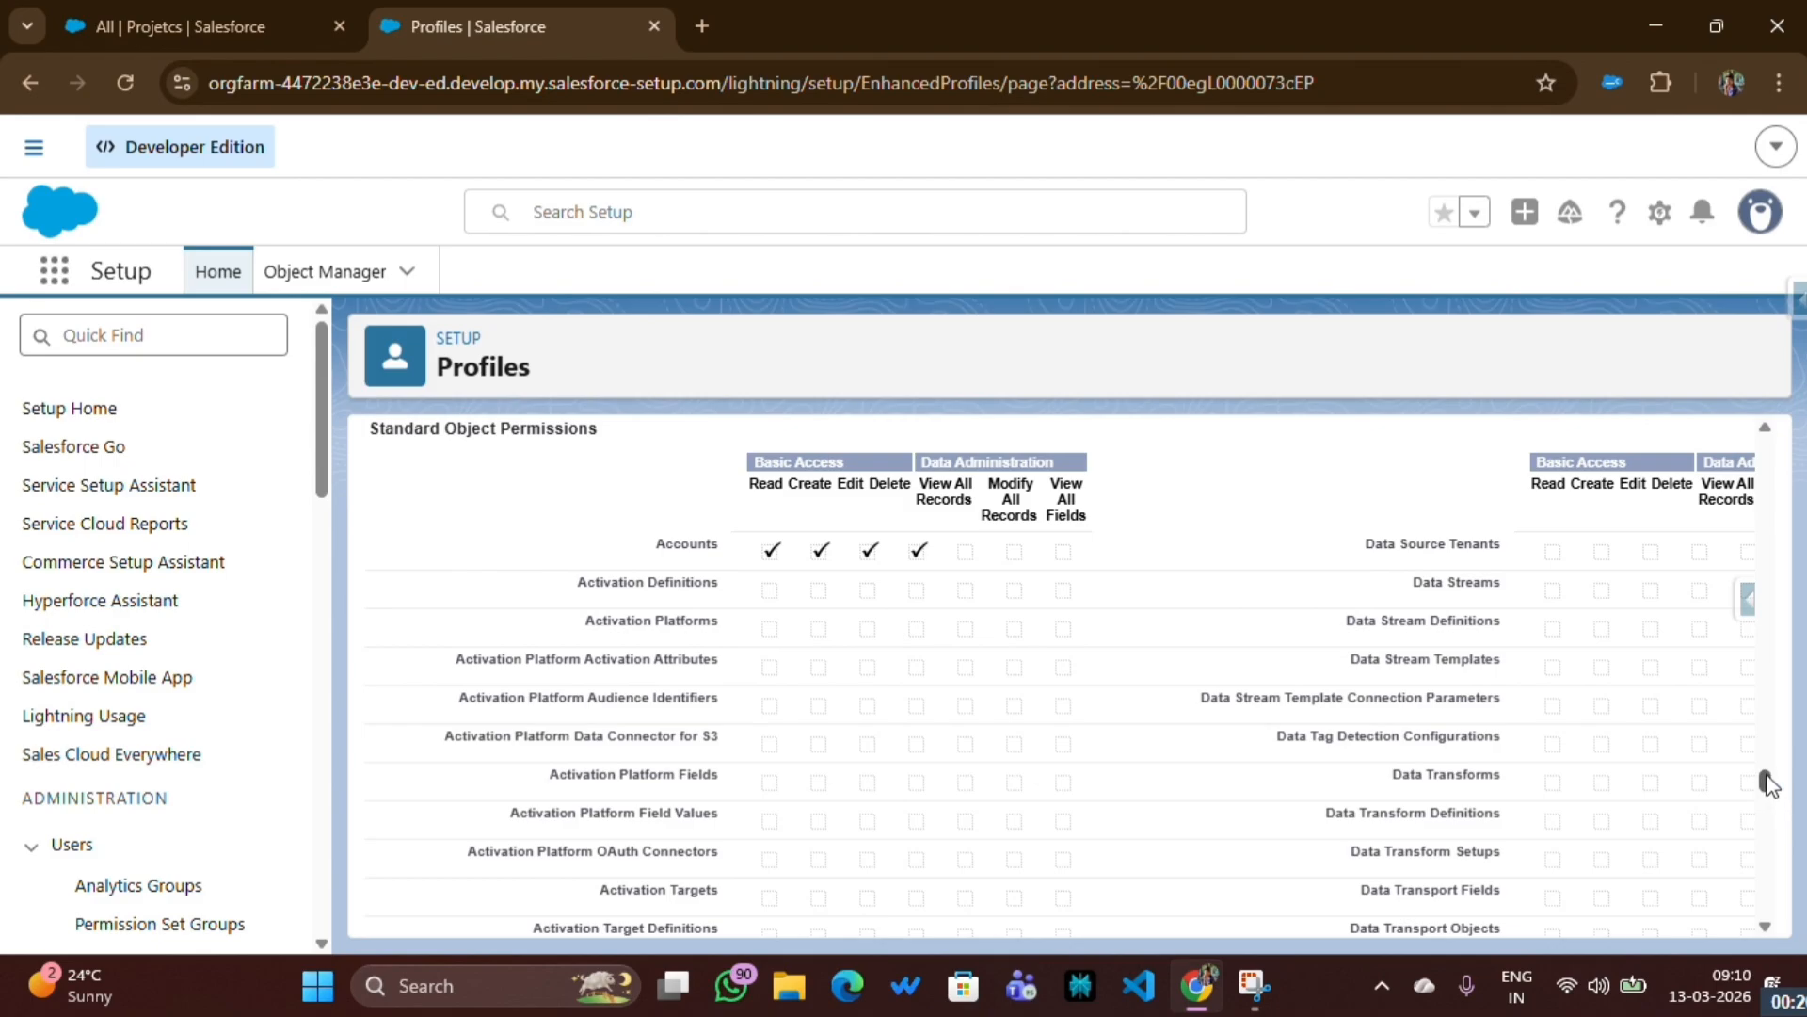
# - Open the Finance profile for editing and toggle the Read, Create and Edit permissions for Accounts
pyautogui.moveTo(1766, 782); pyautogui.dragTo(1739, 335)
pyautogui.click(822, 686)
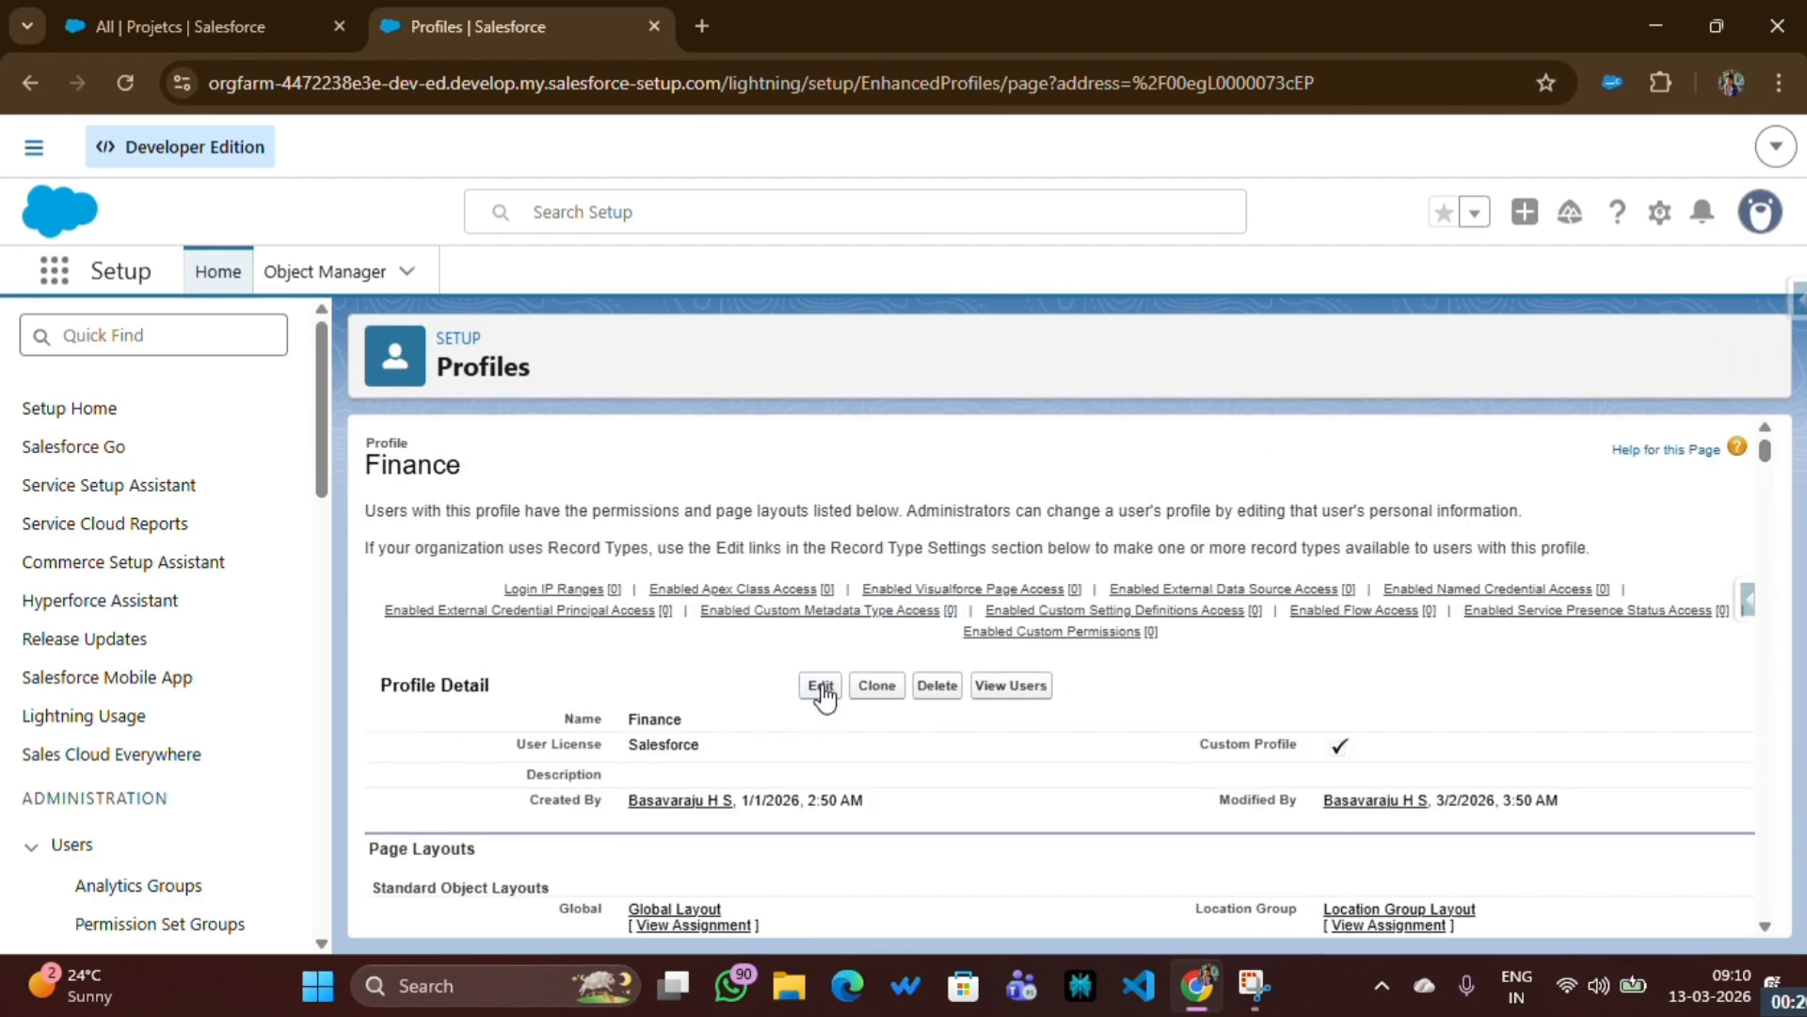
pyautogui.moveTo(1765, 445); pyautogui.dragTo(1780, 790)
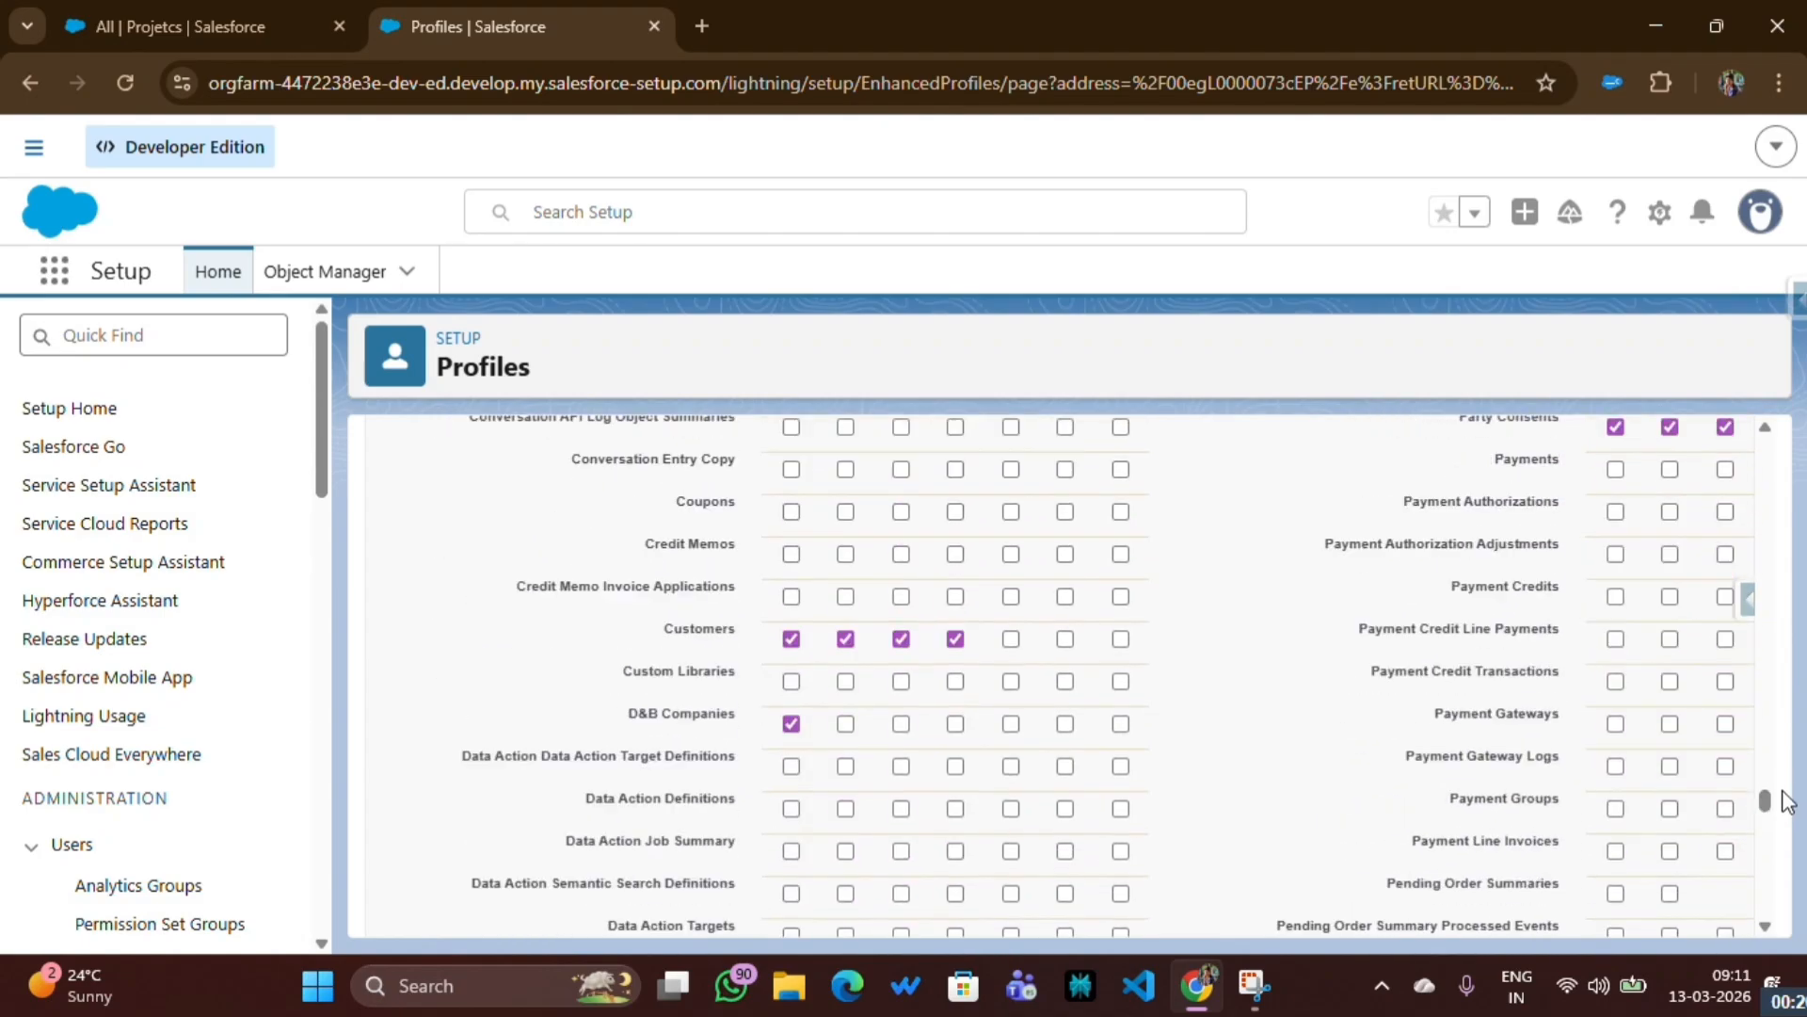
pyautogui.scroll(20, 634, 758)
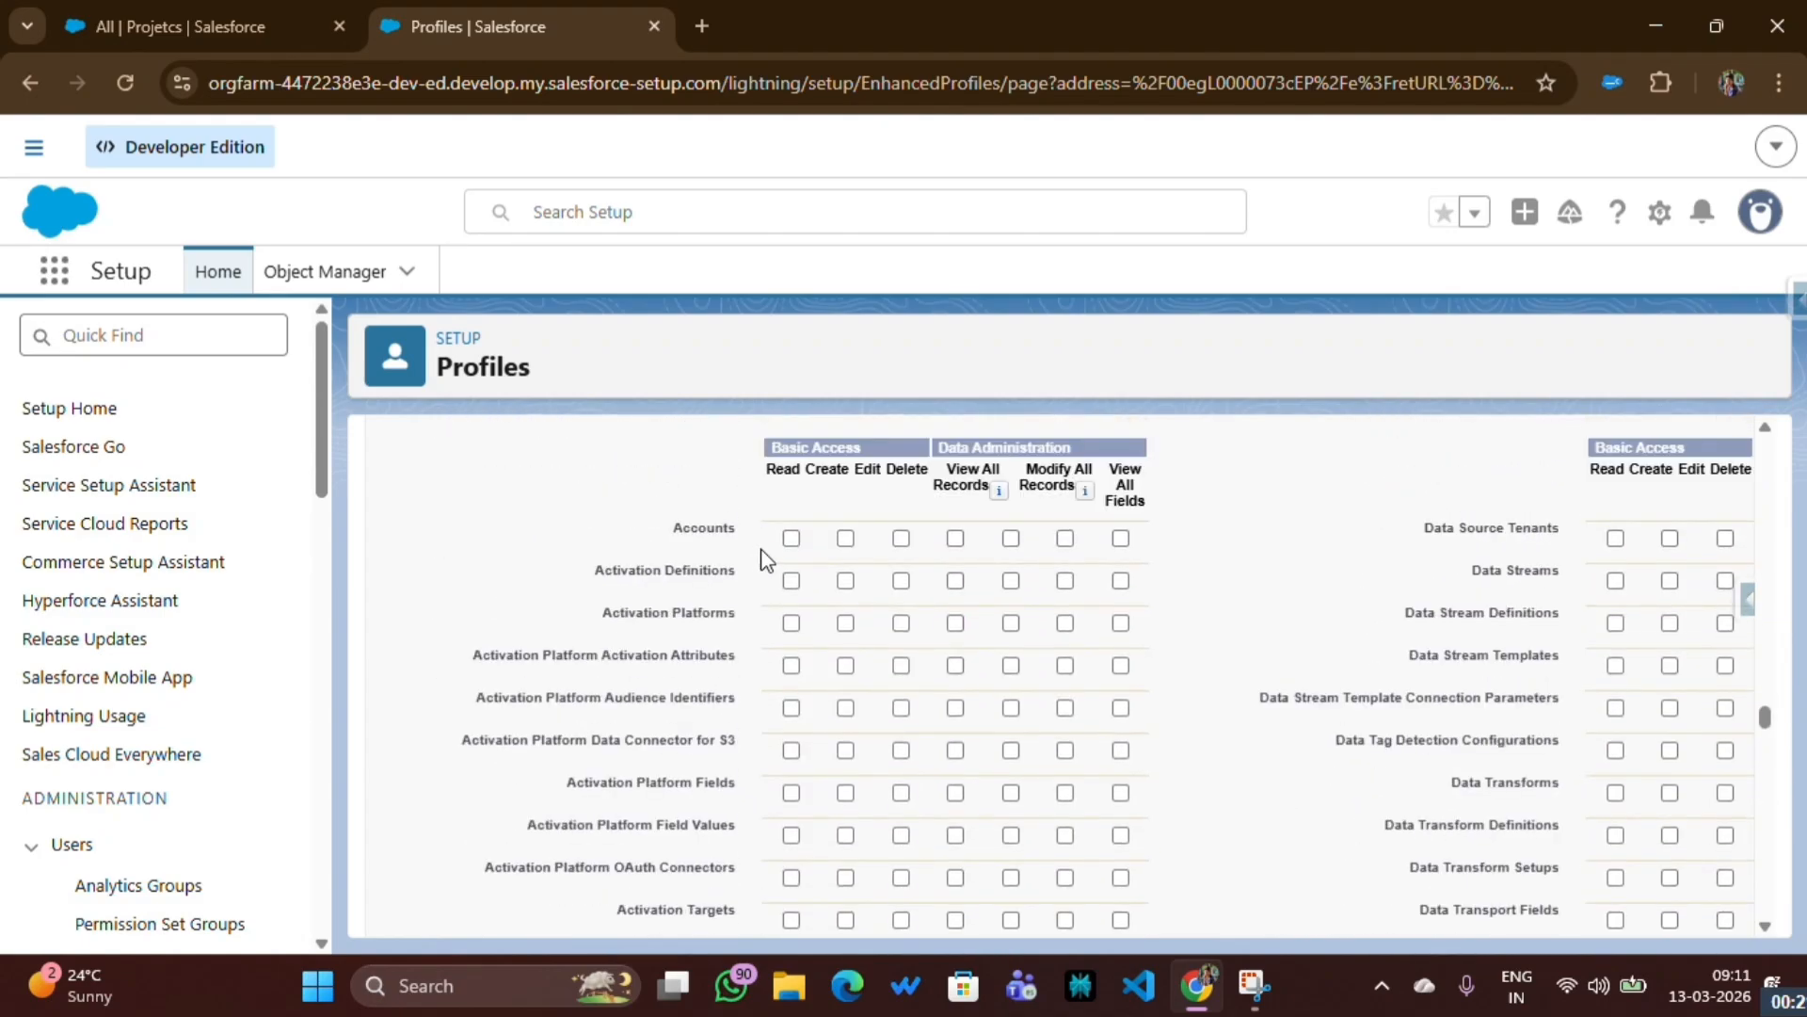
pyautogui.click(791, 546)
pyautogui.click(847, 538)
pyautogui.click(901, 539)
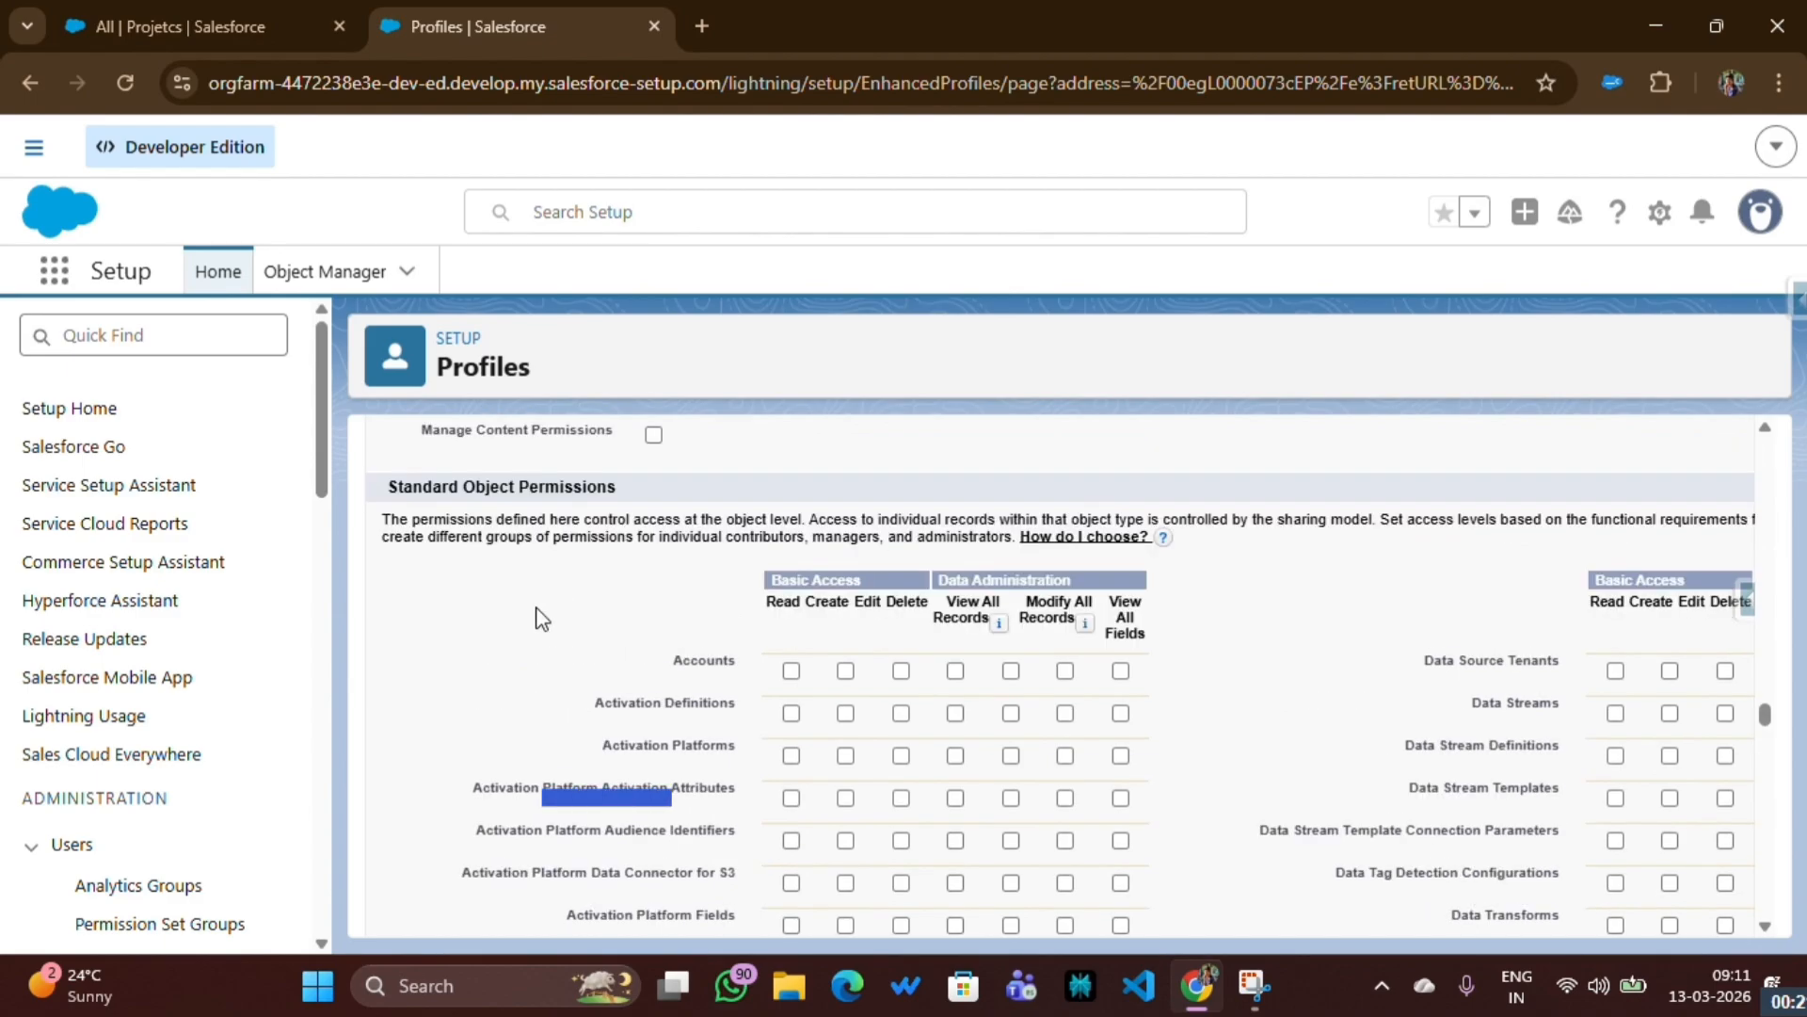
# - Examine the Standard Object Permissions and Custom Object Permissions sections of the profile's edit form
pyautogui.moveTo(380, 493); pyautogui.dragTo(725, 493)
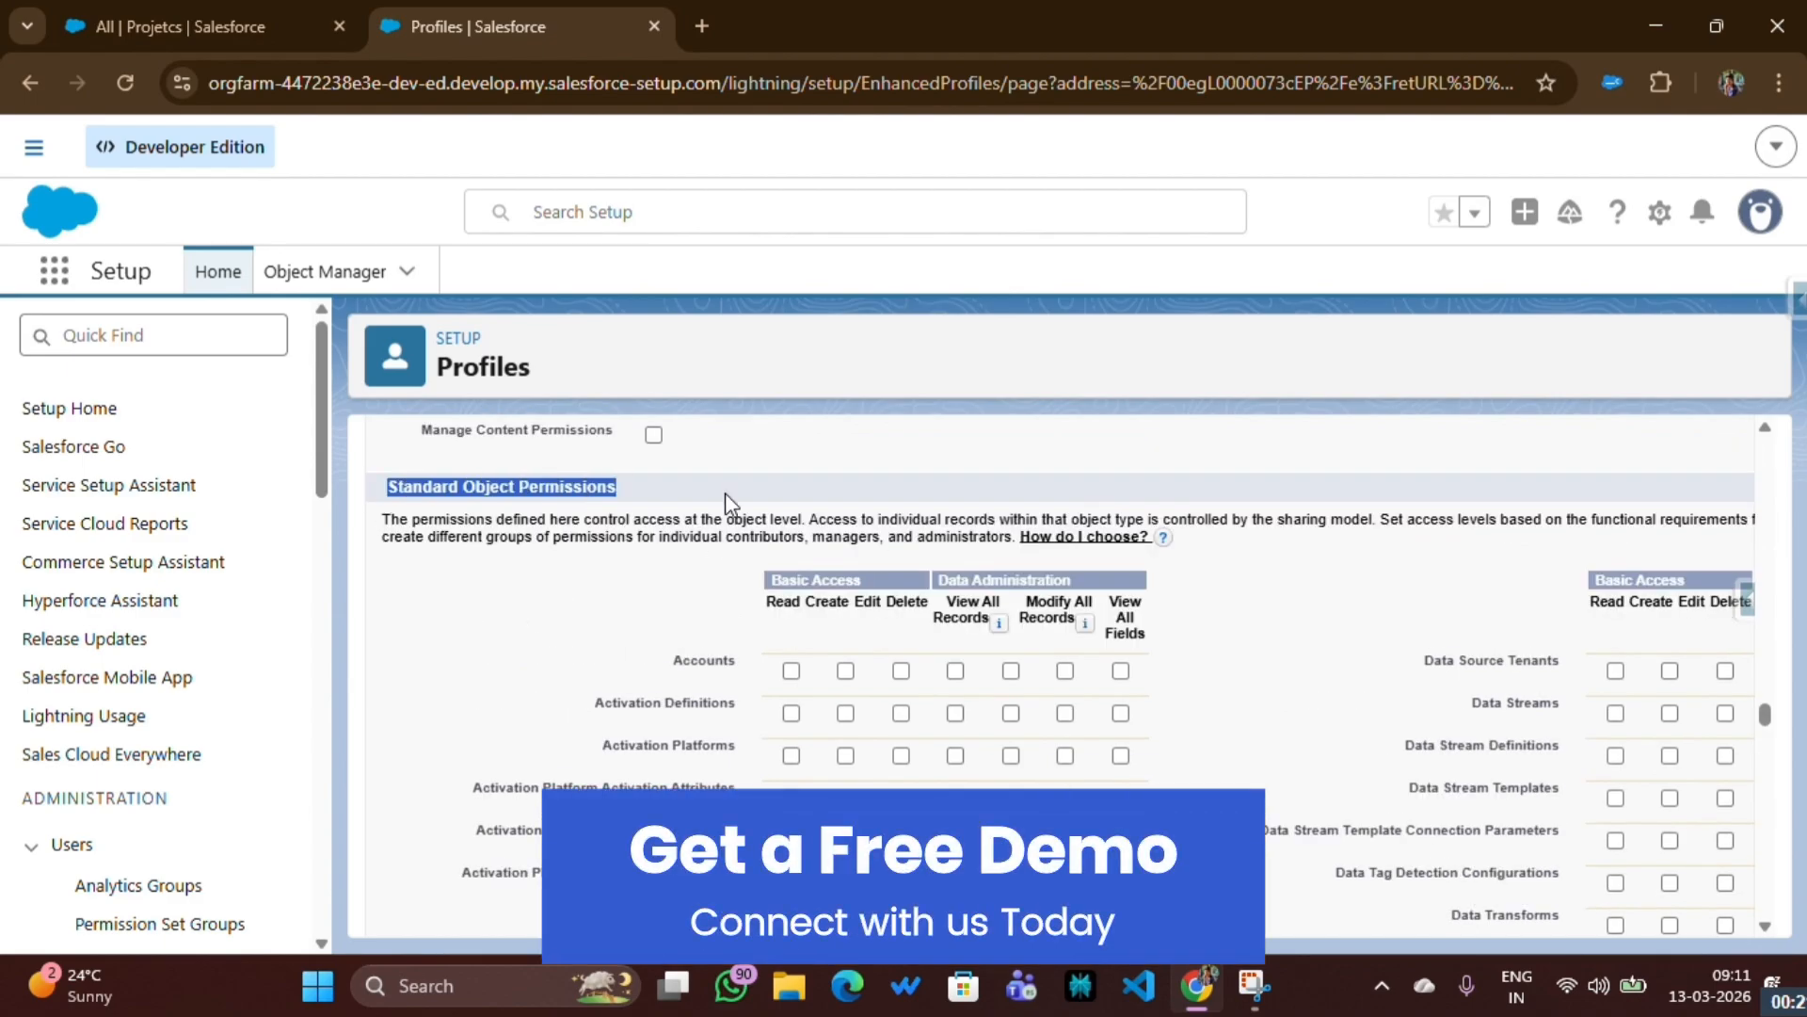
pyautogui.scroll(-6, 702, 629)
pyautogui.scroll(-20, 702, 629)
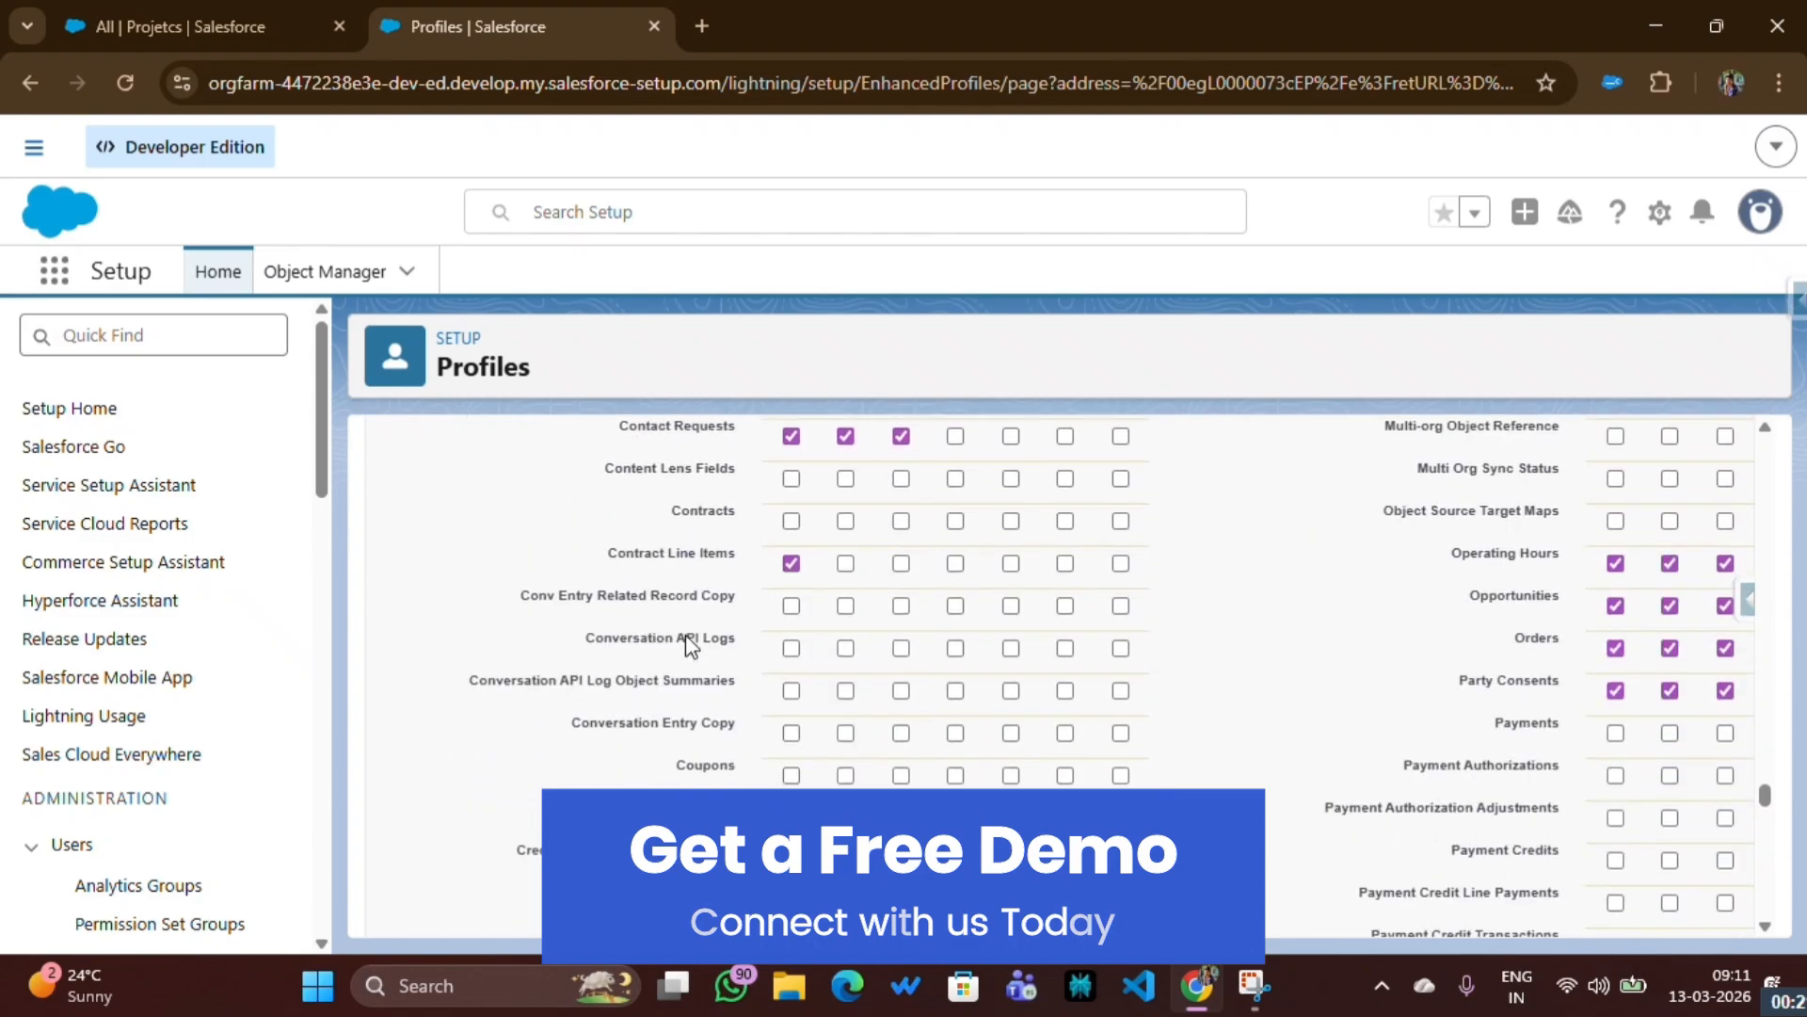
pyautogui.scroll(-5, 692, 646)
pyautogui.moveTo(390, 577); pyautogui.dragTo(646, 577)
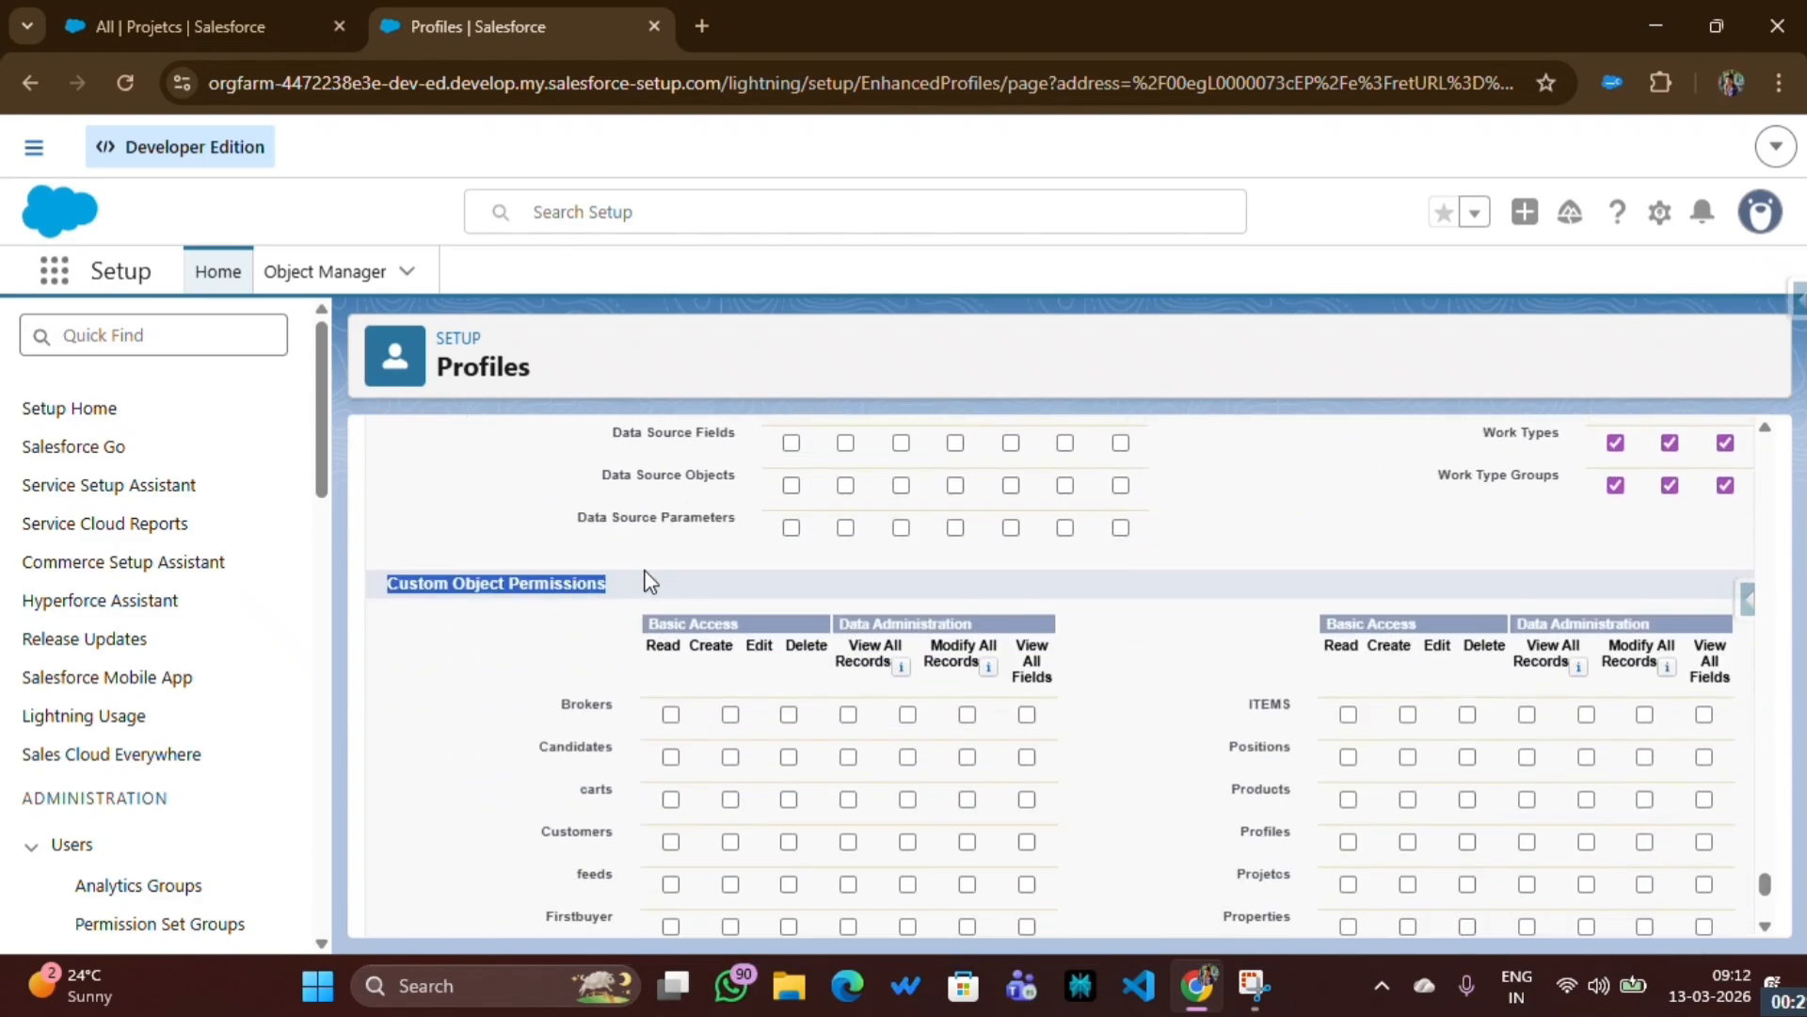
pyautogui.click(667, 599)
# - Grant the Finance profile Read and Create access to the Projetcs custom object and save the profile
pyautogui.scroll(-3, 668, 593)
pyautogui.scroll(2, 670, 593)
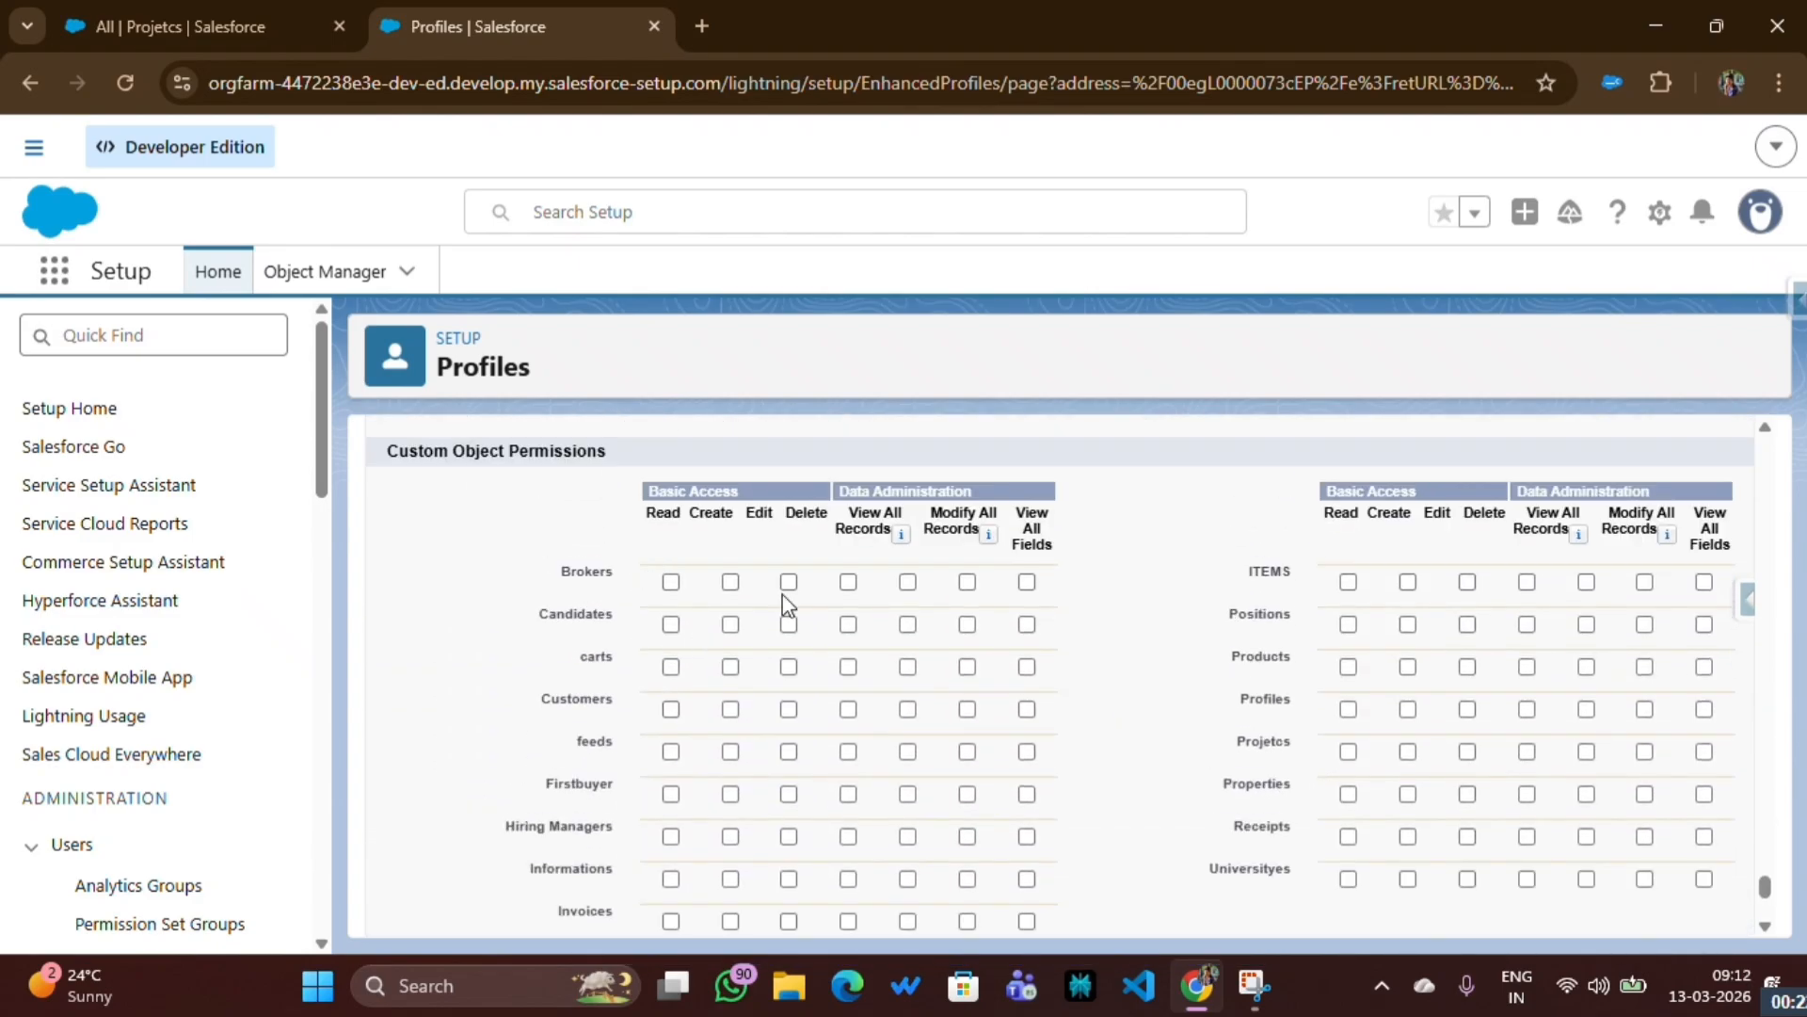
pyautogui.click(1348, 752)
pyautogui.click(1408, 752)
pyautogui.scroll(15, 809, 629)
pyautogui.scroll(15, 798, 629)
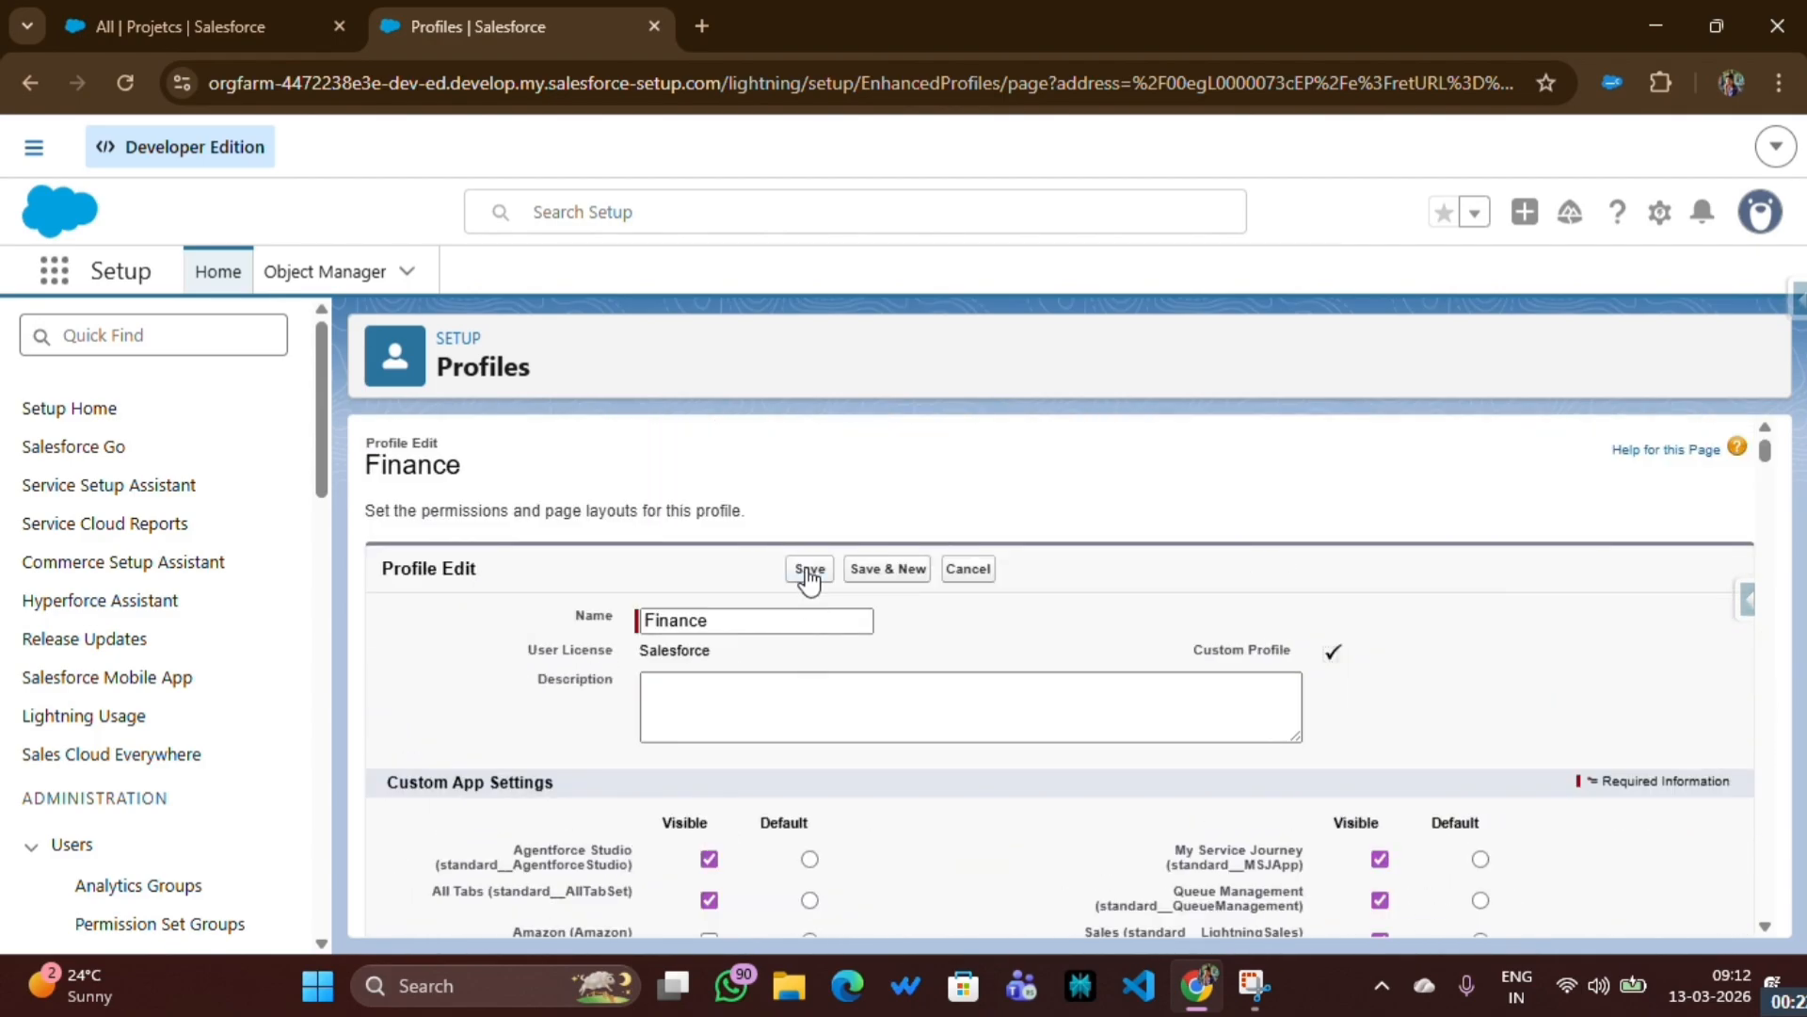
pyautogui.click(807, 569)
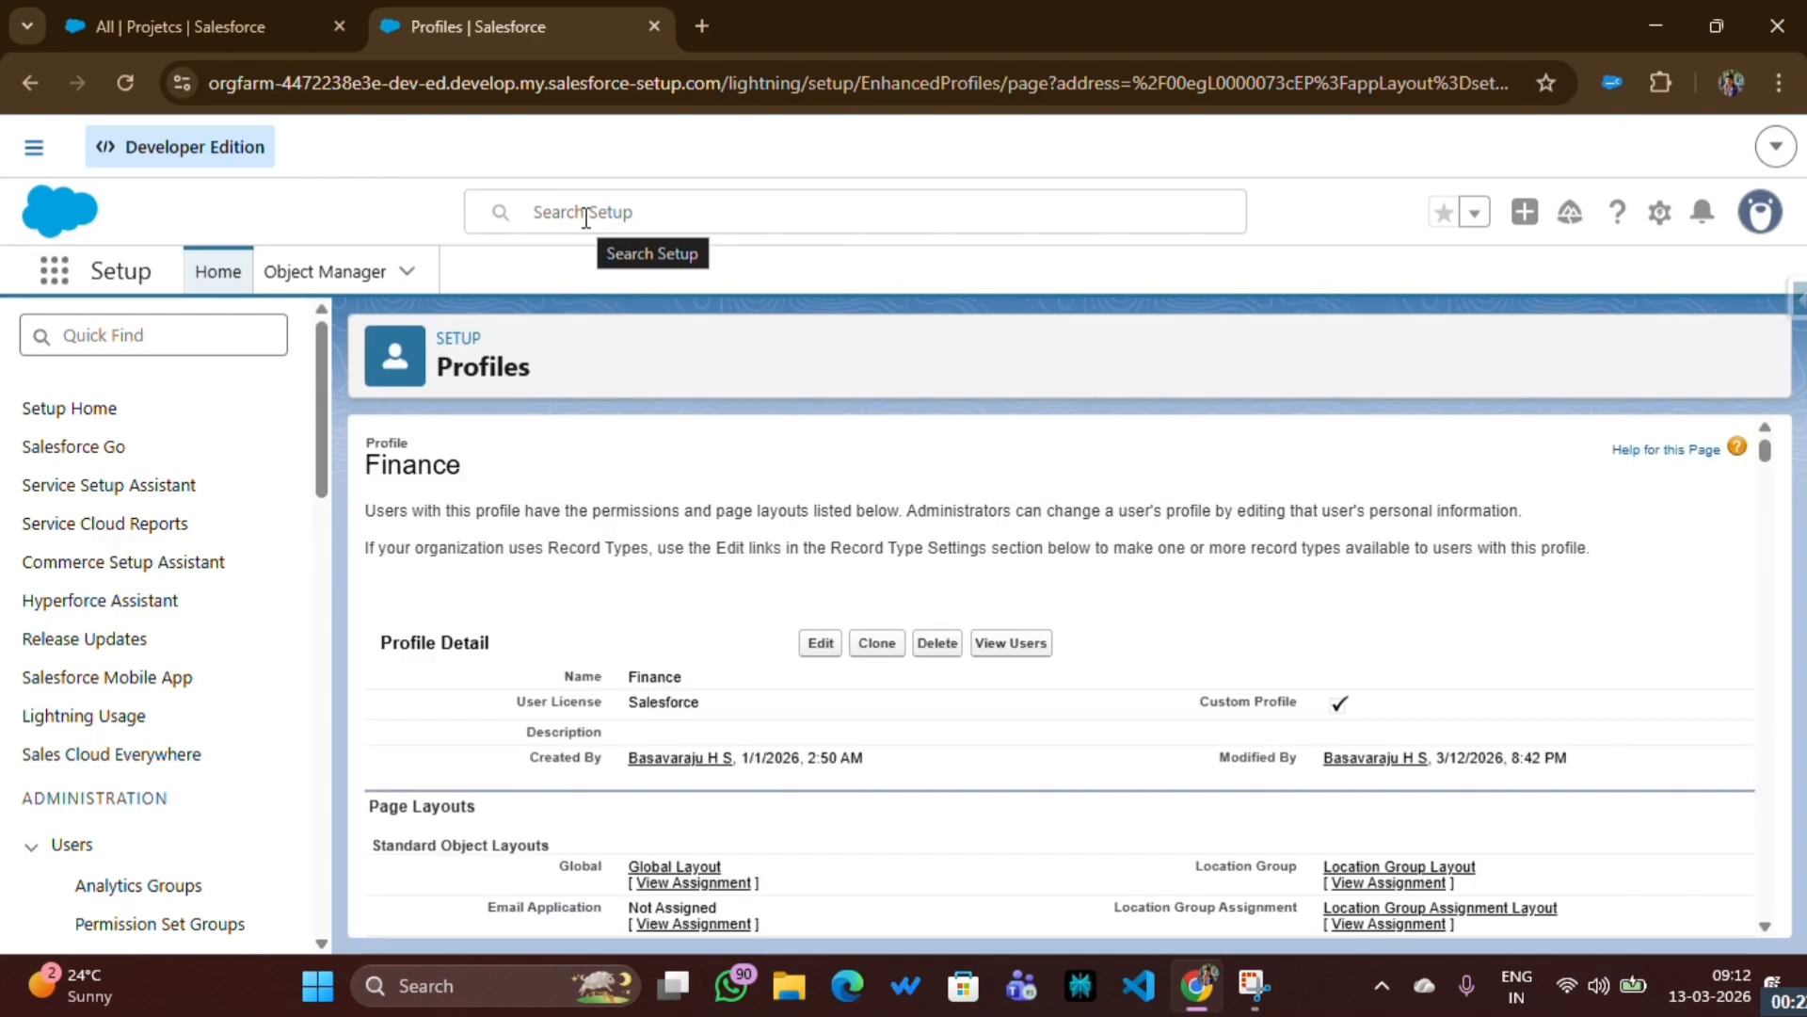
# - Search Setup for users, open the Users page and pick out the username of the user with the Finance profile
pyautogui.click(586, 216)
pyautogui.write('users')
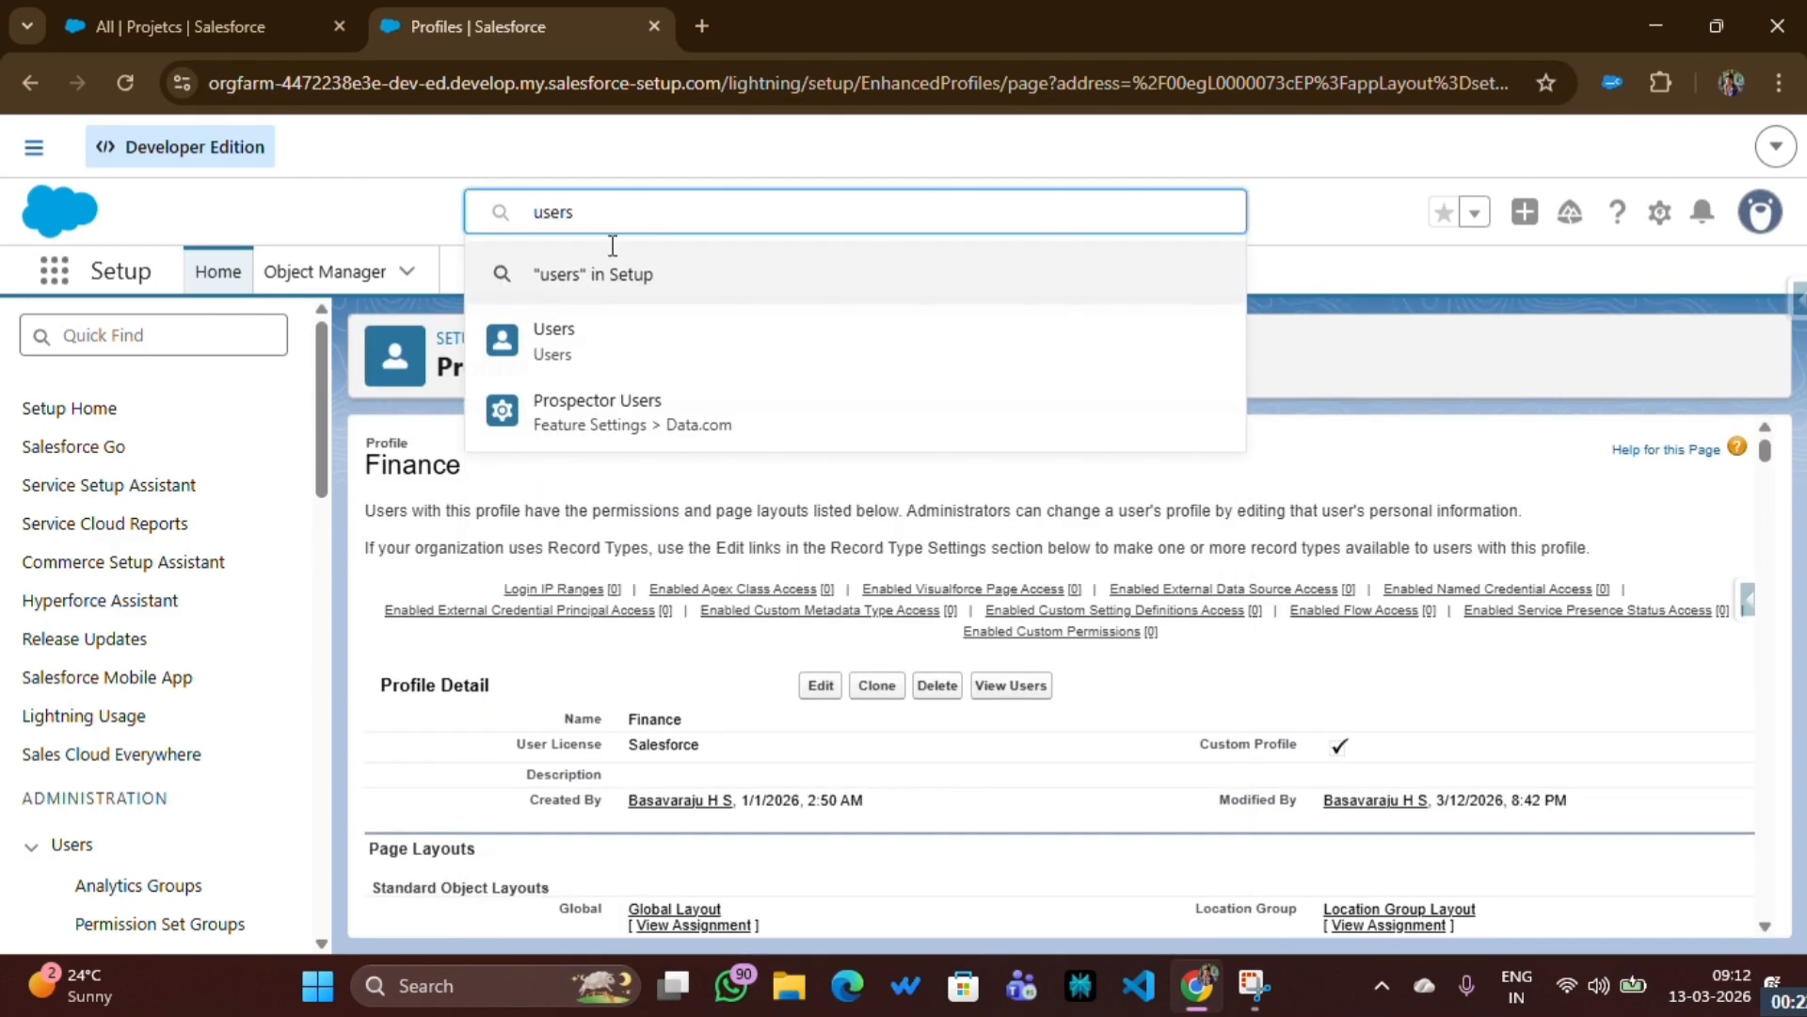
pyautogui.click(556, 330)
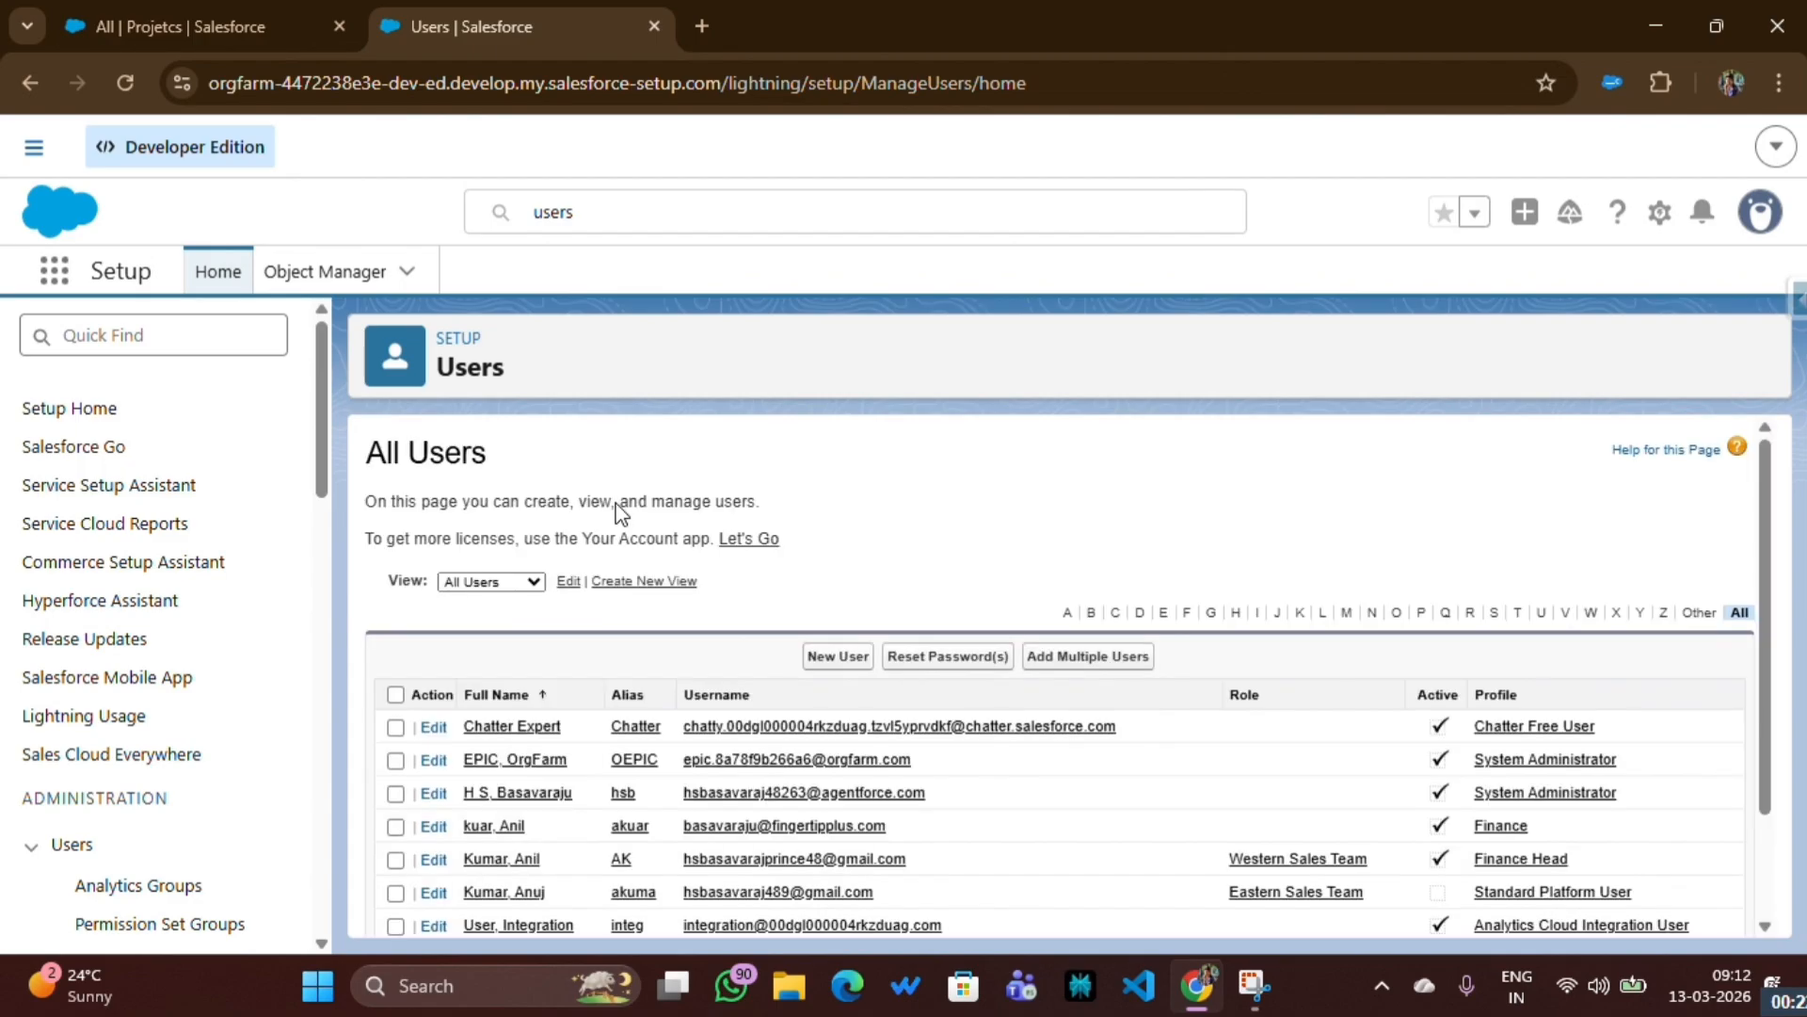
pyautogui.scroll(-2, 807, 625)
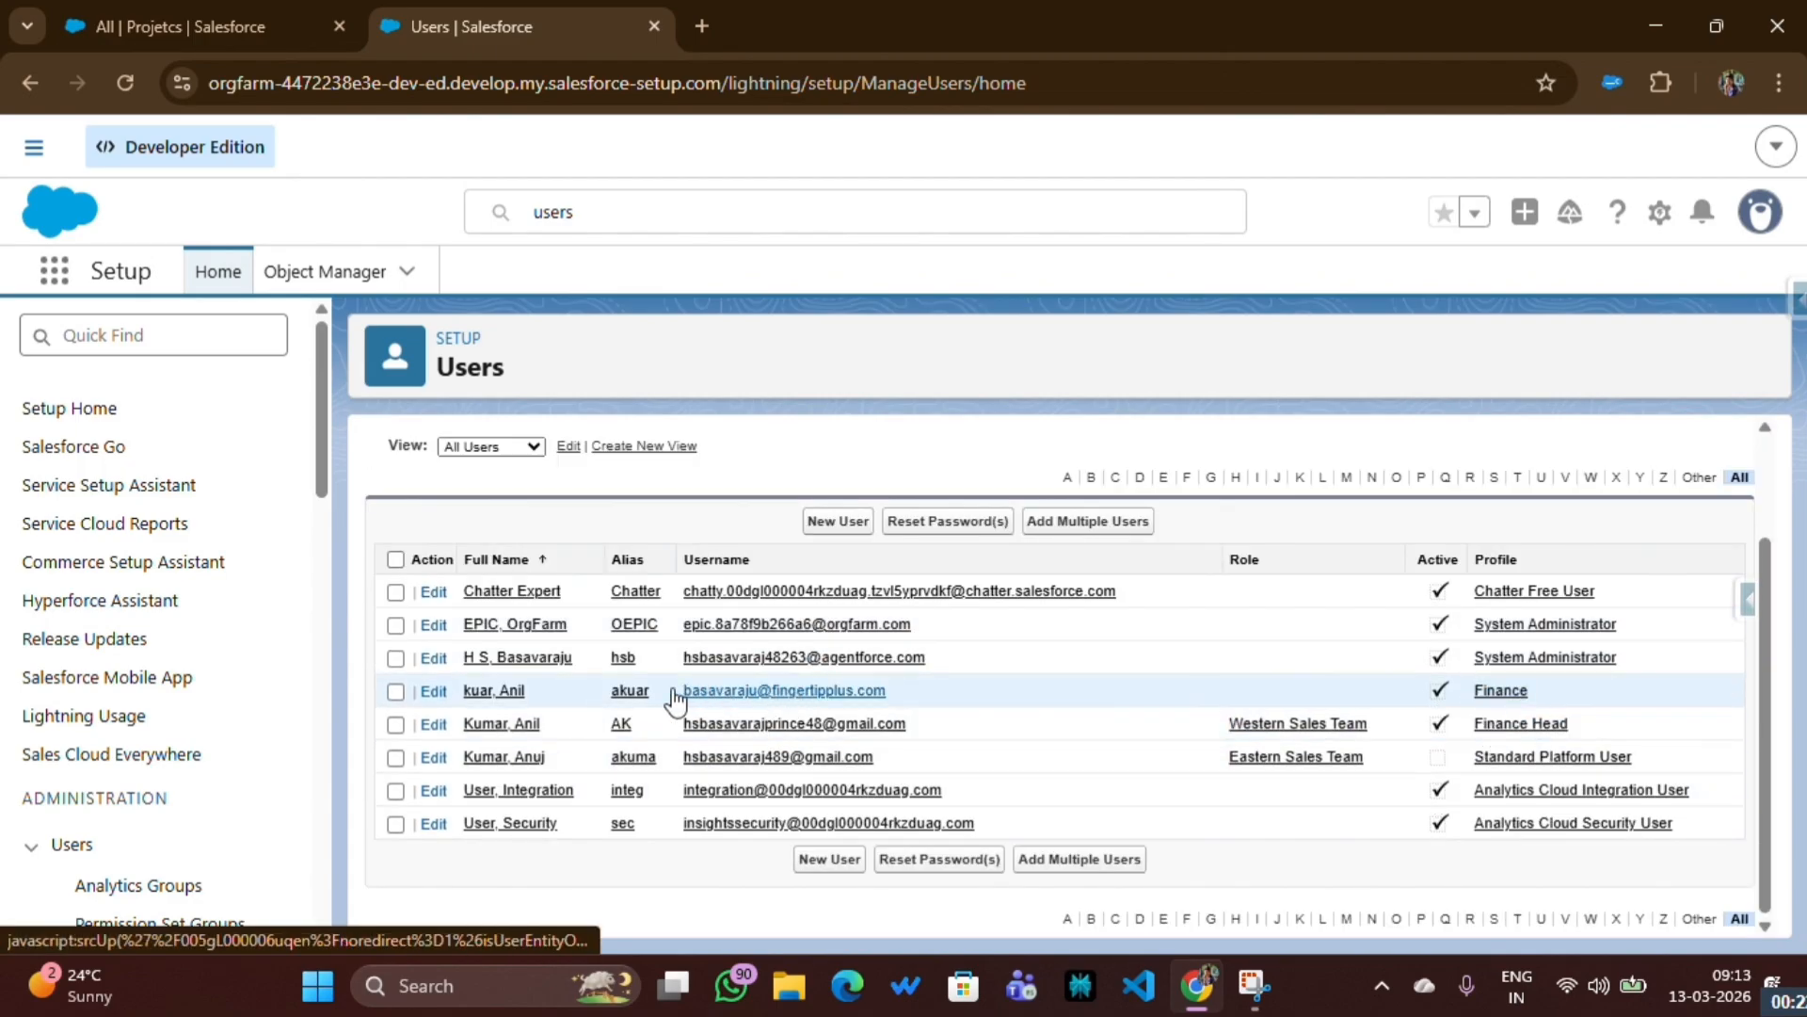
pyautogui.click(493, 691)
# - Log in to Salesforce in a new browser tab with the Finance user's username and account password
pyautogui.click(702, 26)
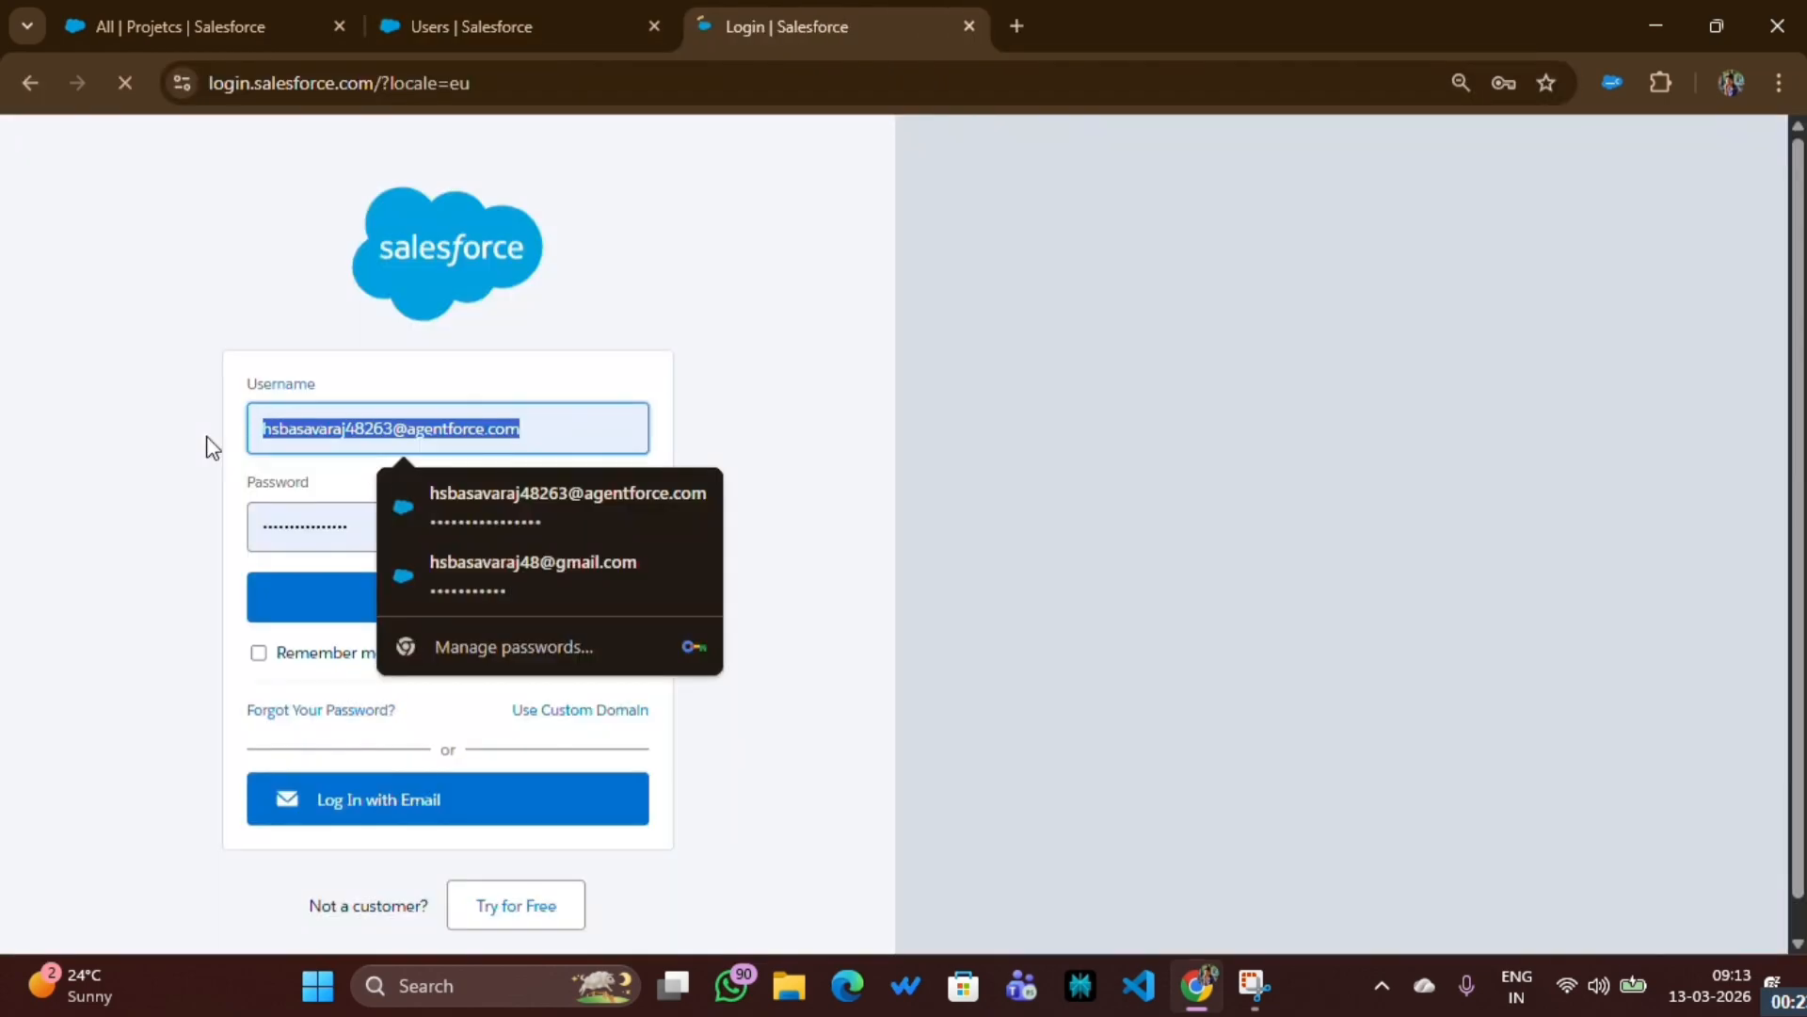
pyautogui.hotkey('ctrl', 'v')
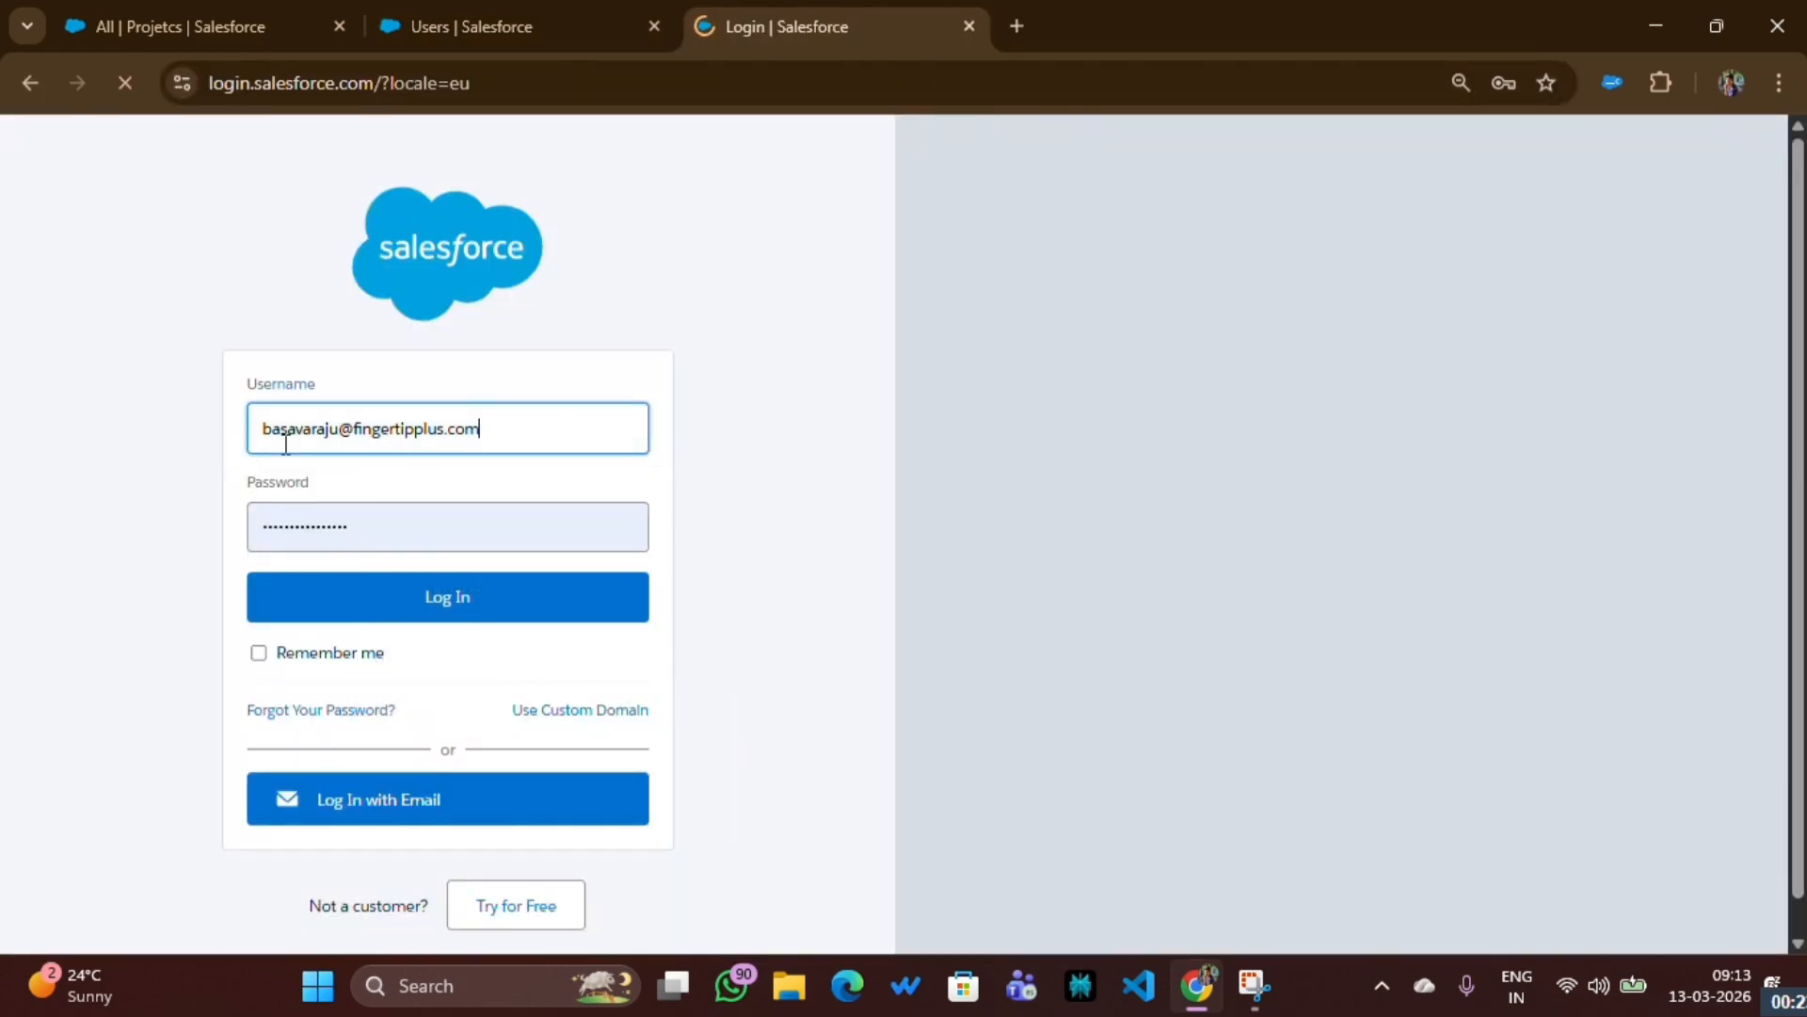
pyautogui.press('Tab')
pyautogui.press('BackSpace')
pyautogui.write('***')
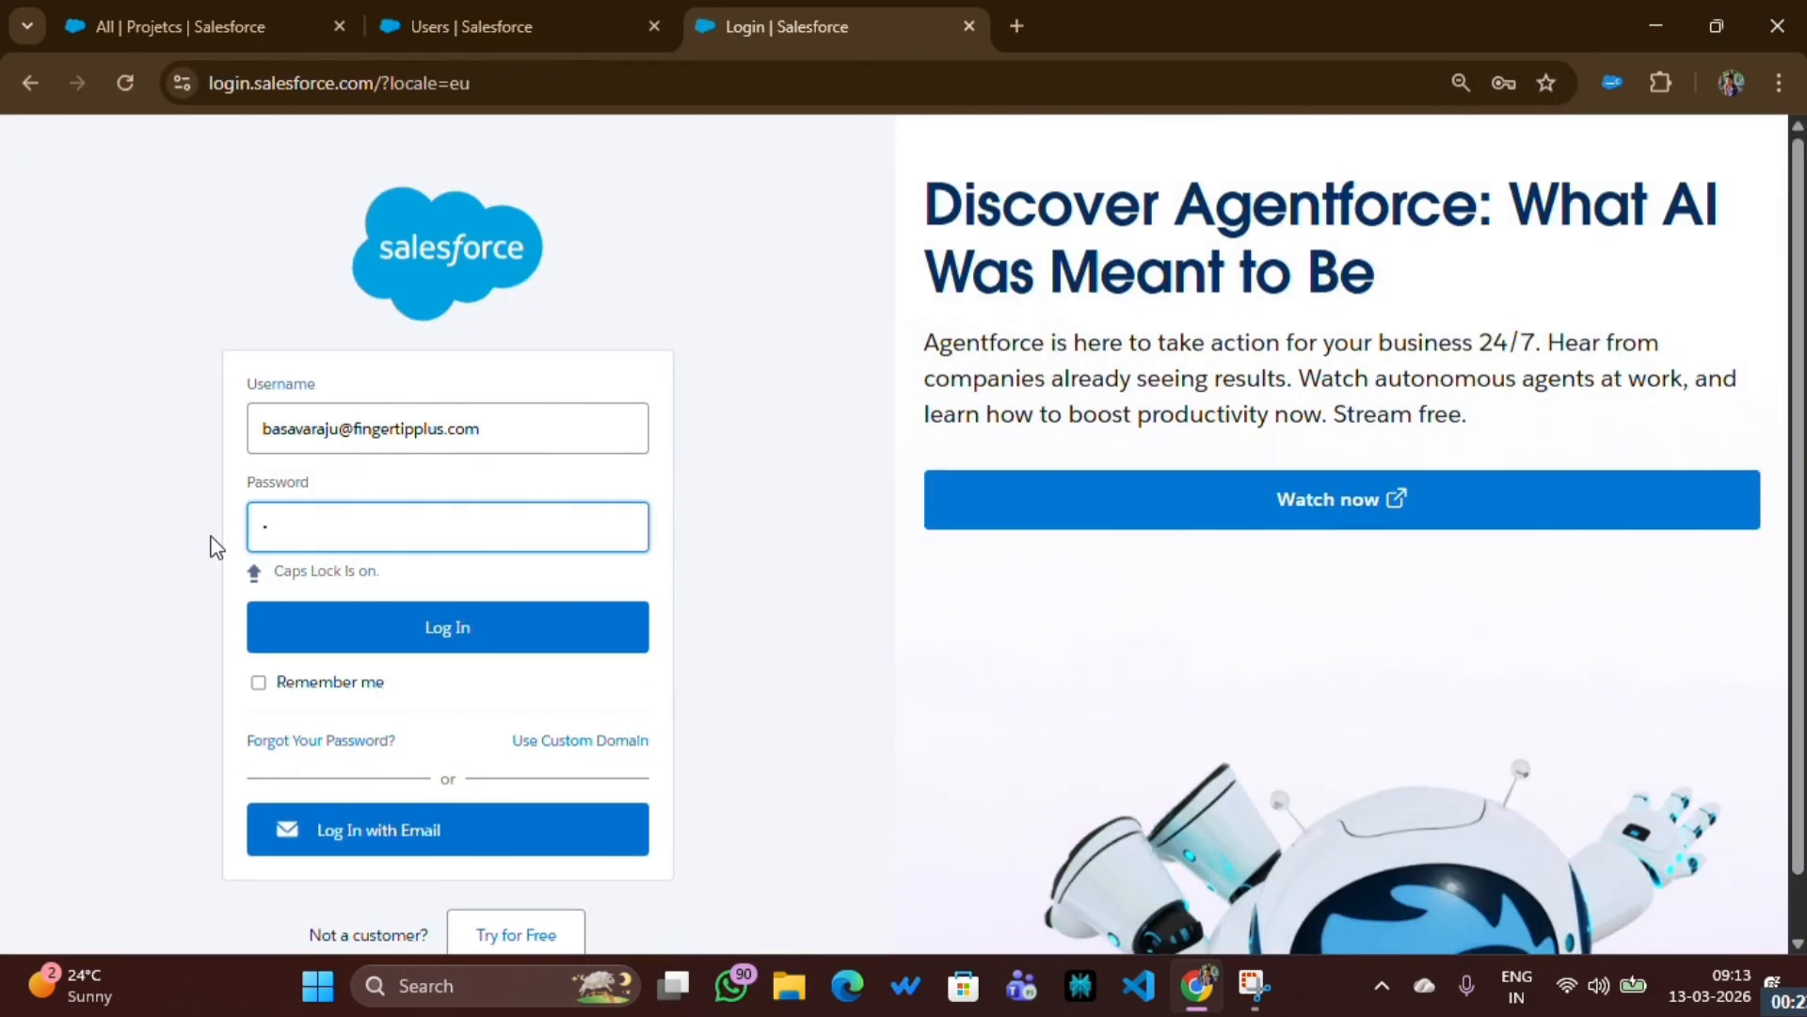
pyautogui.press('Return')
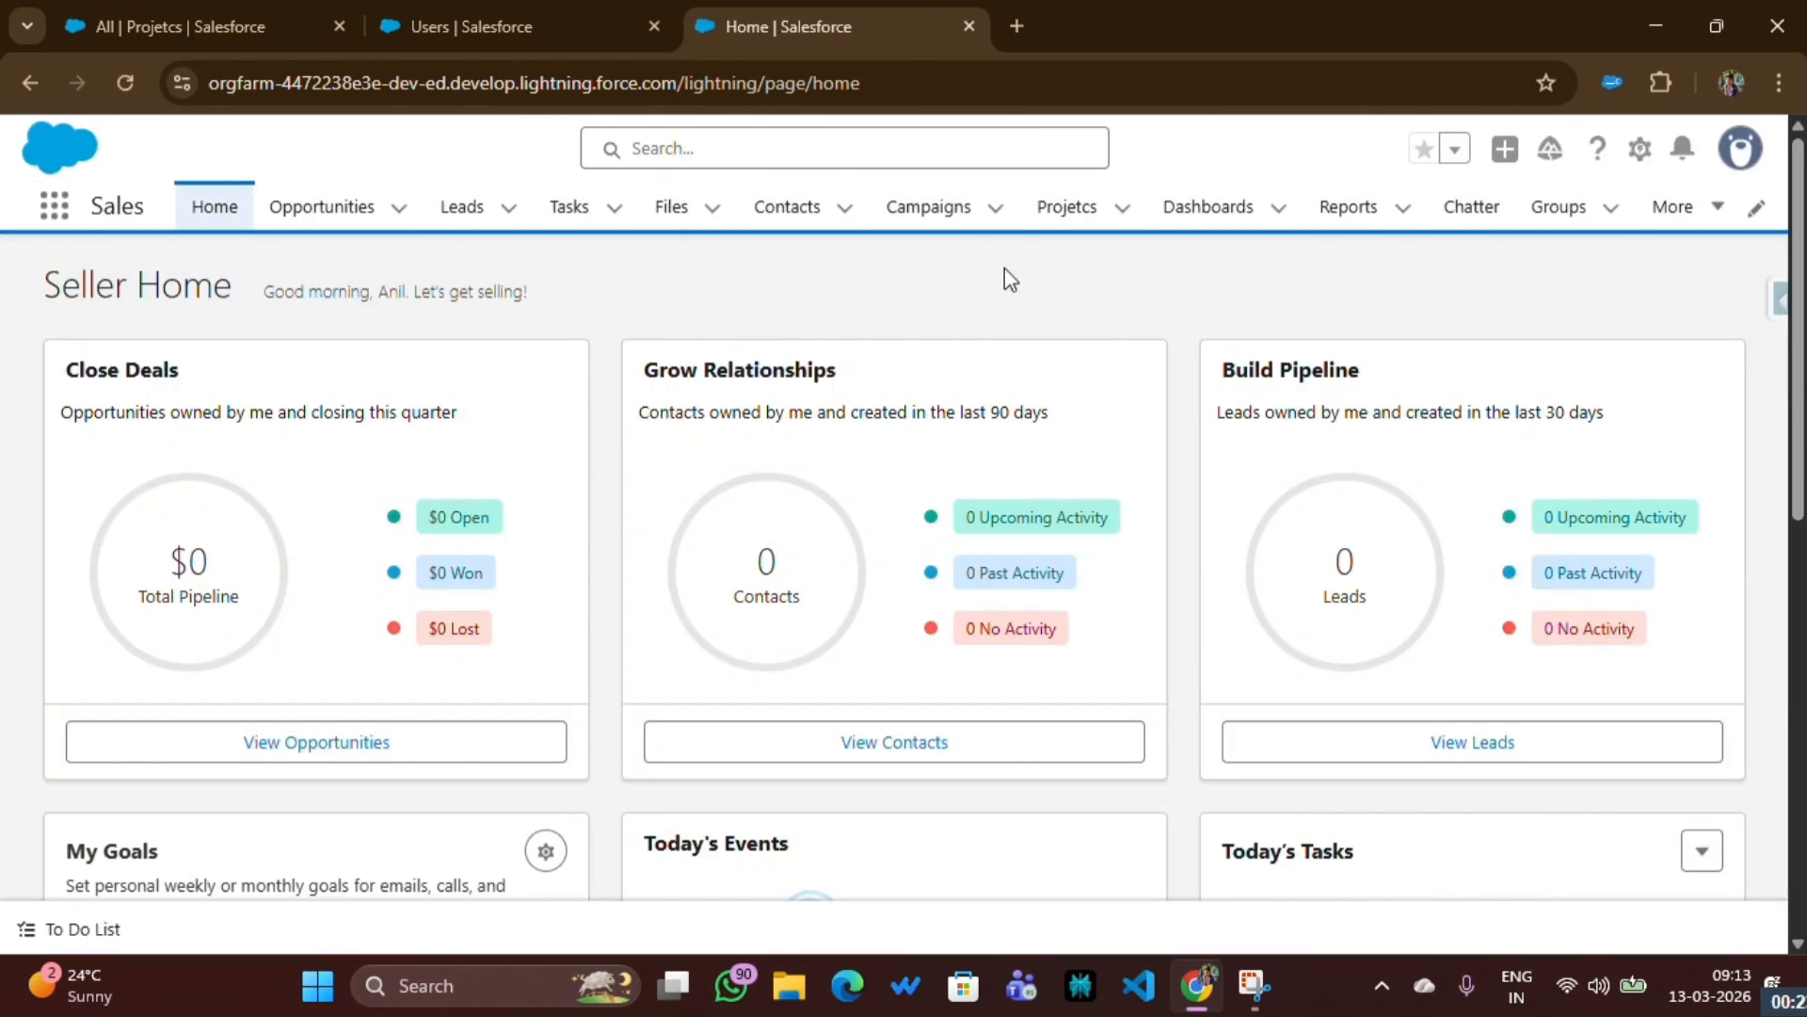
# - Start a new Projetcs record with a previously used person's name as Project Name, Project Type Villas and Budget 1Cr
pyautogui.click(1065, 211)
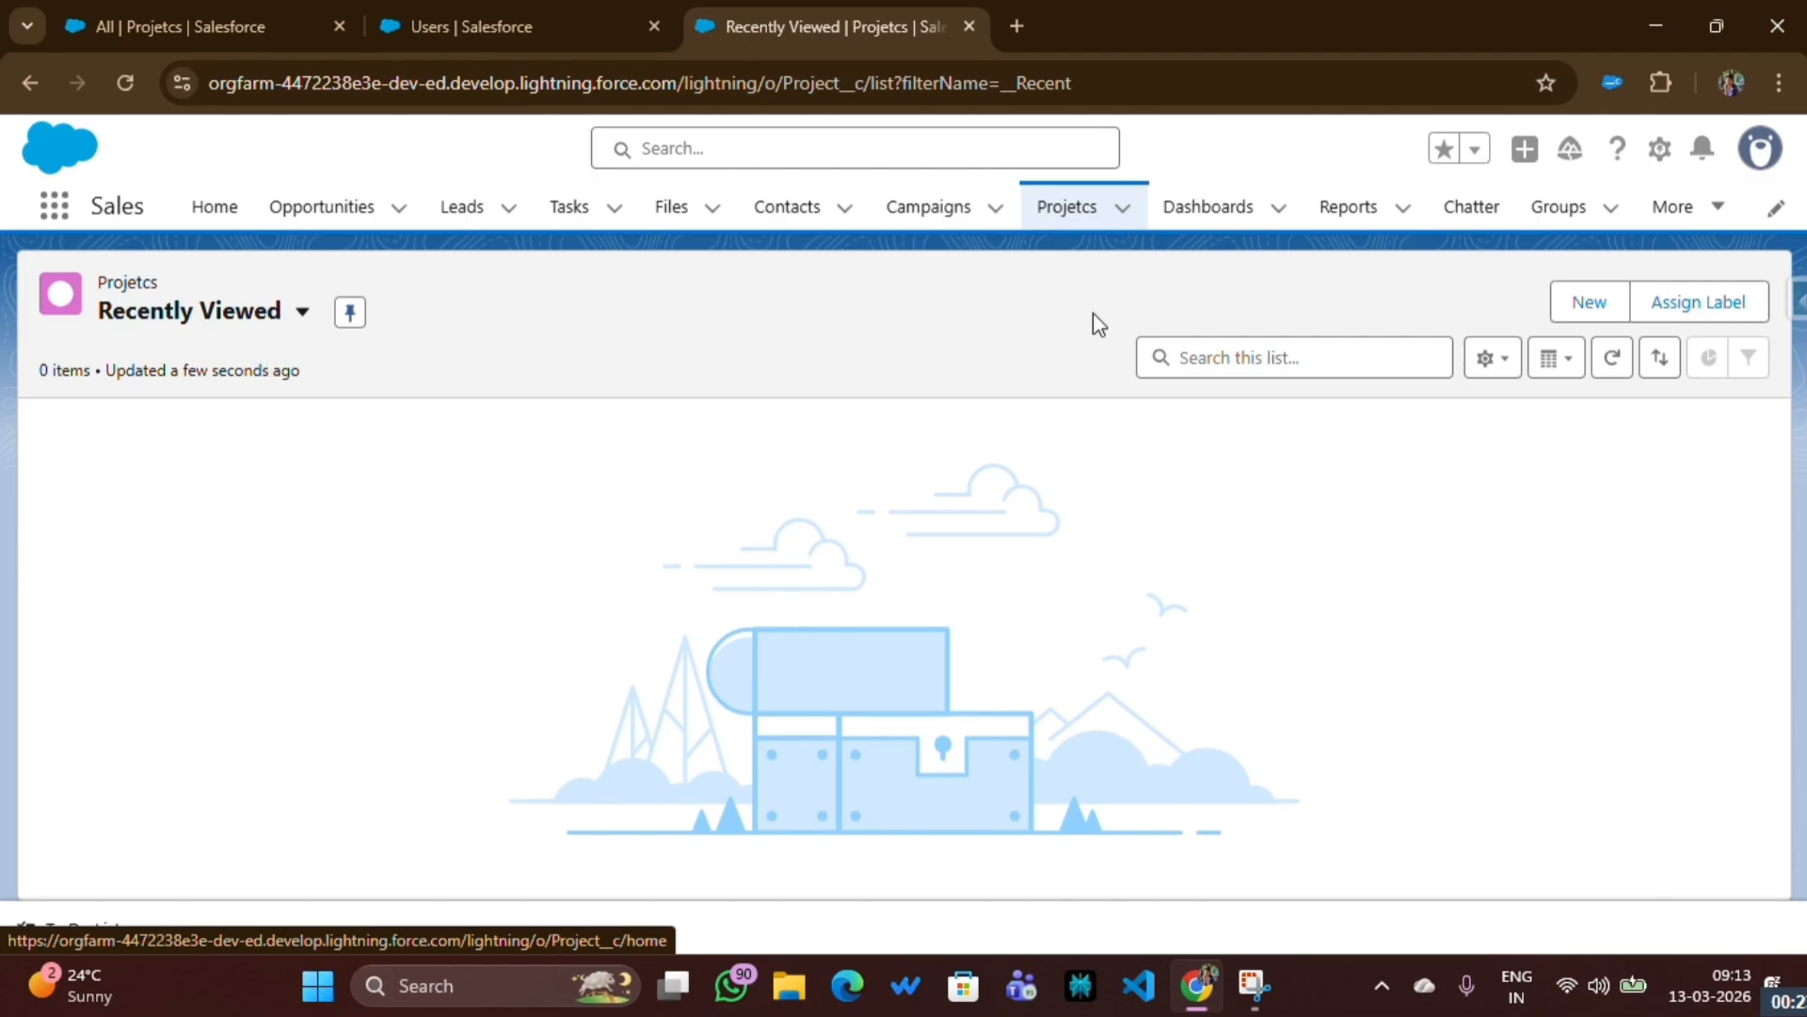
pyautogui.click(1584, 304)
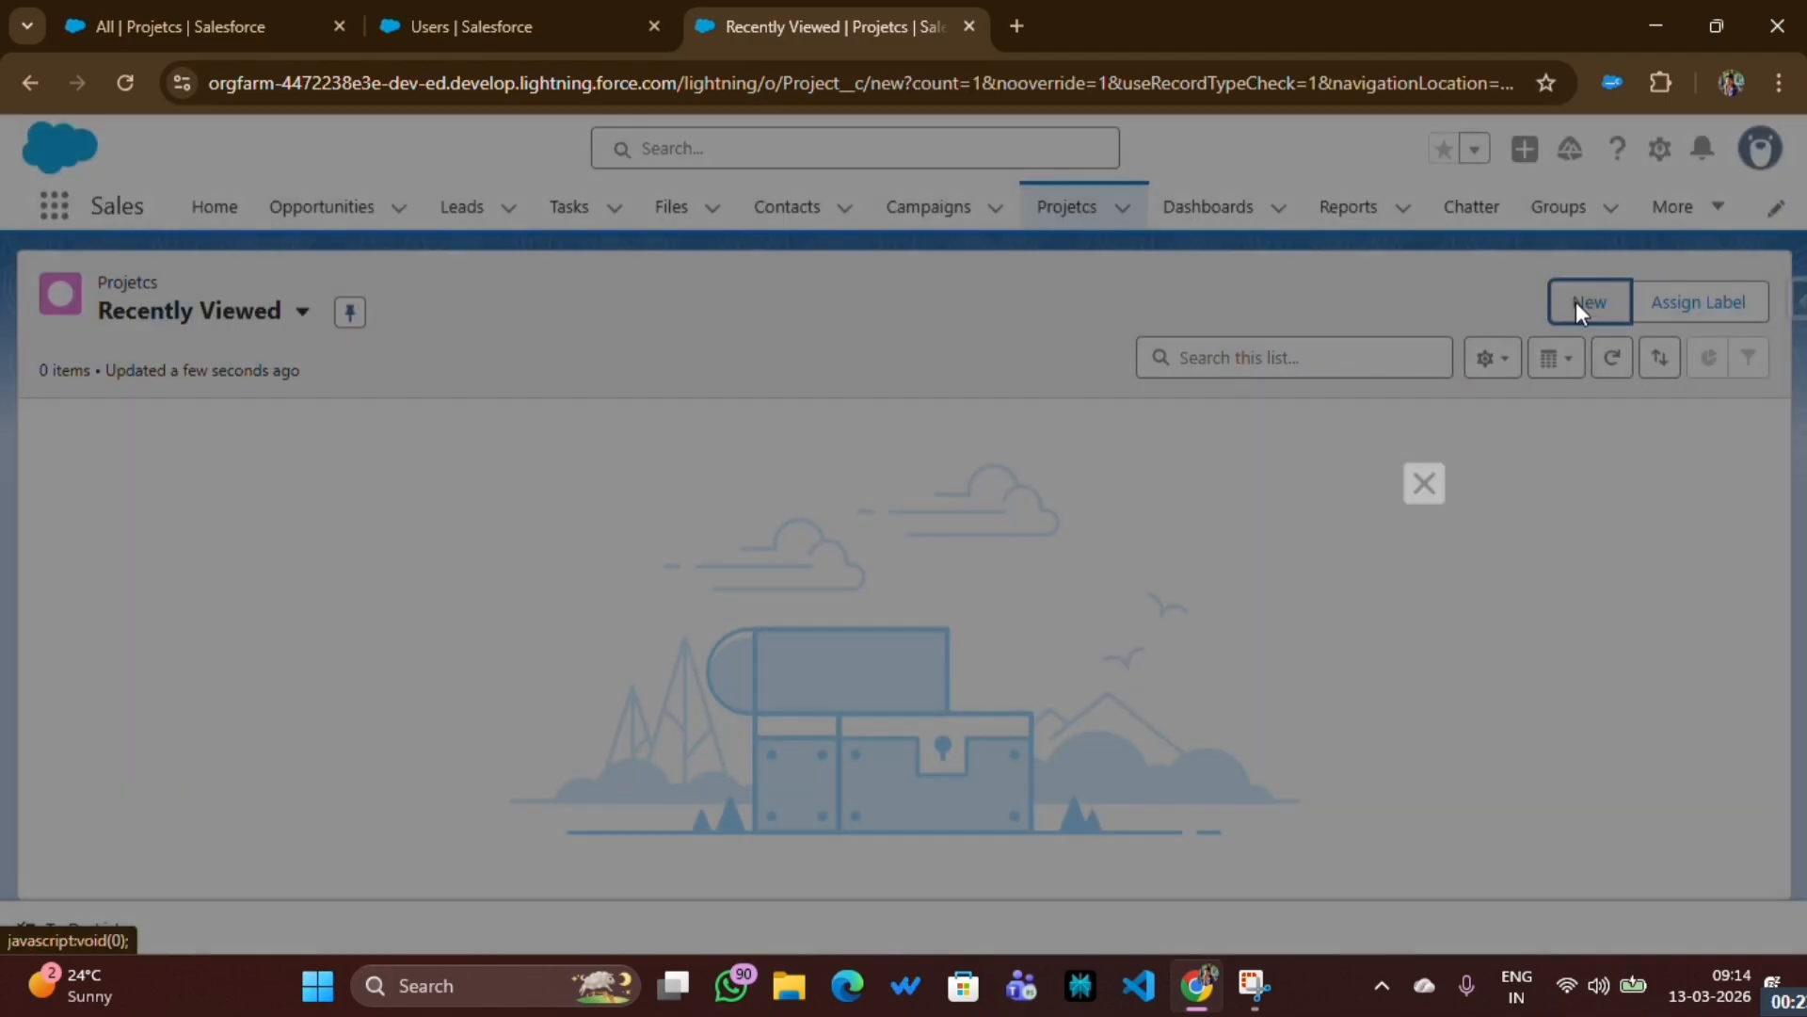
pyautogui.click(502, 491)
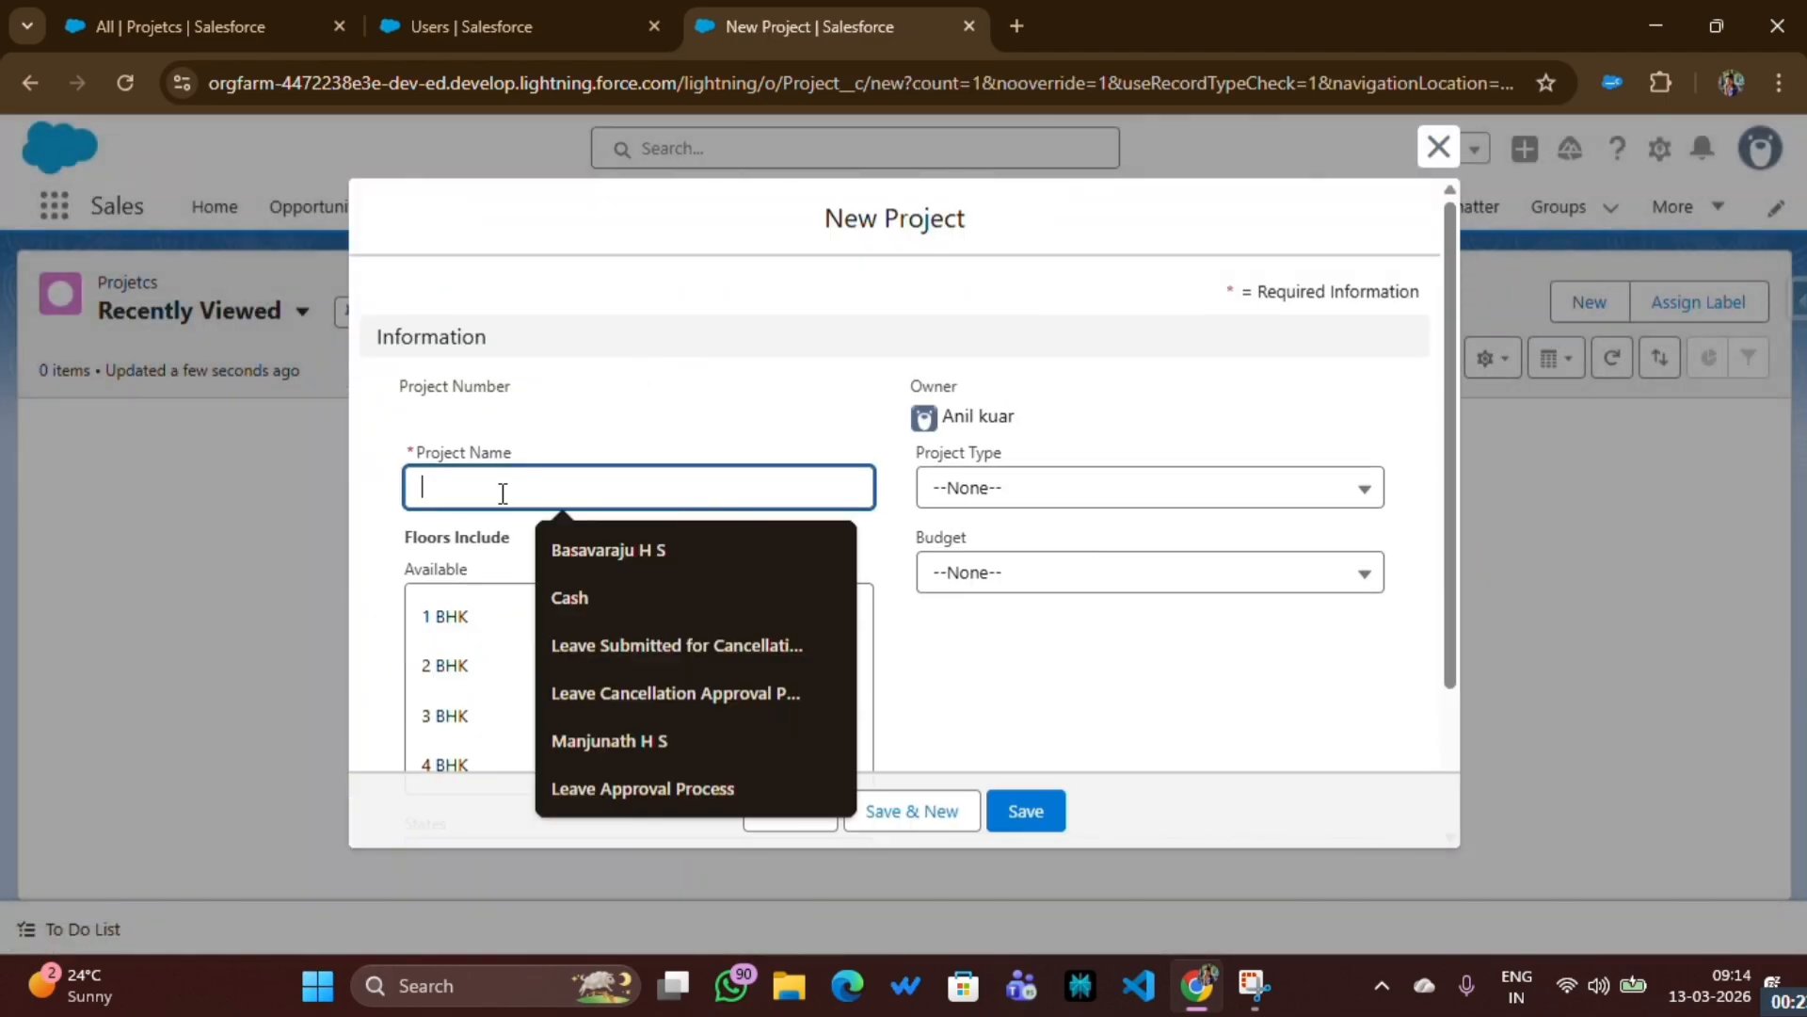
pyautogui.click(610, 740)
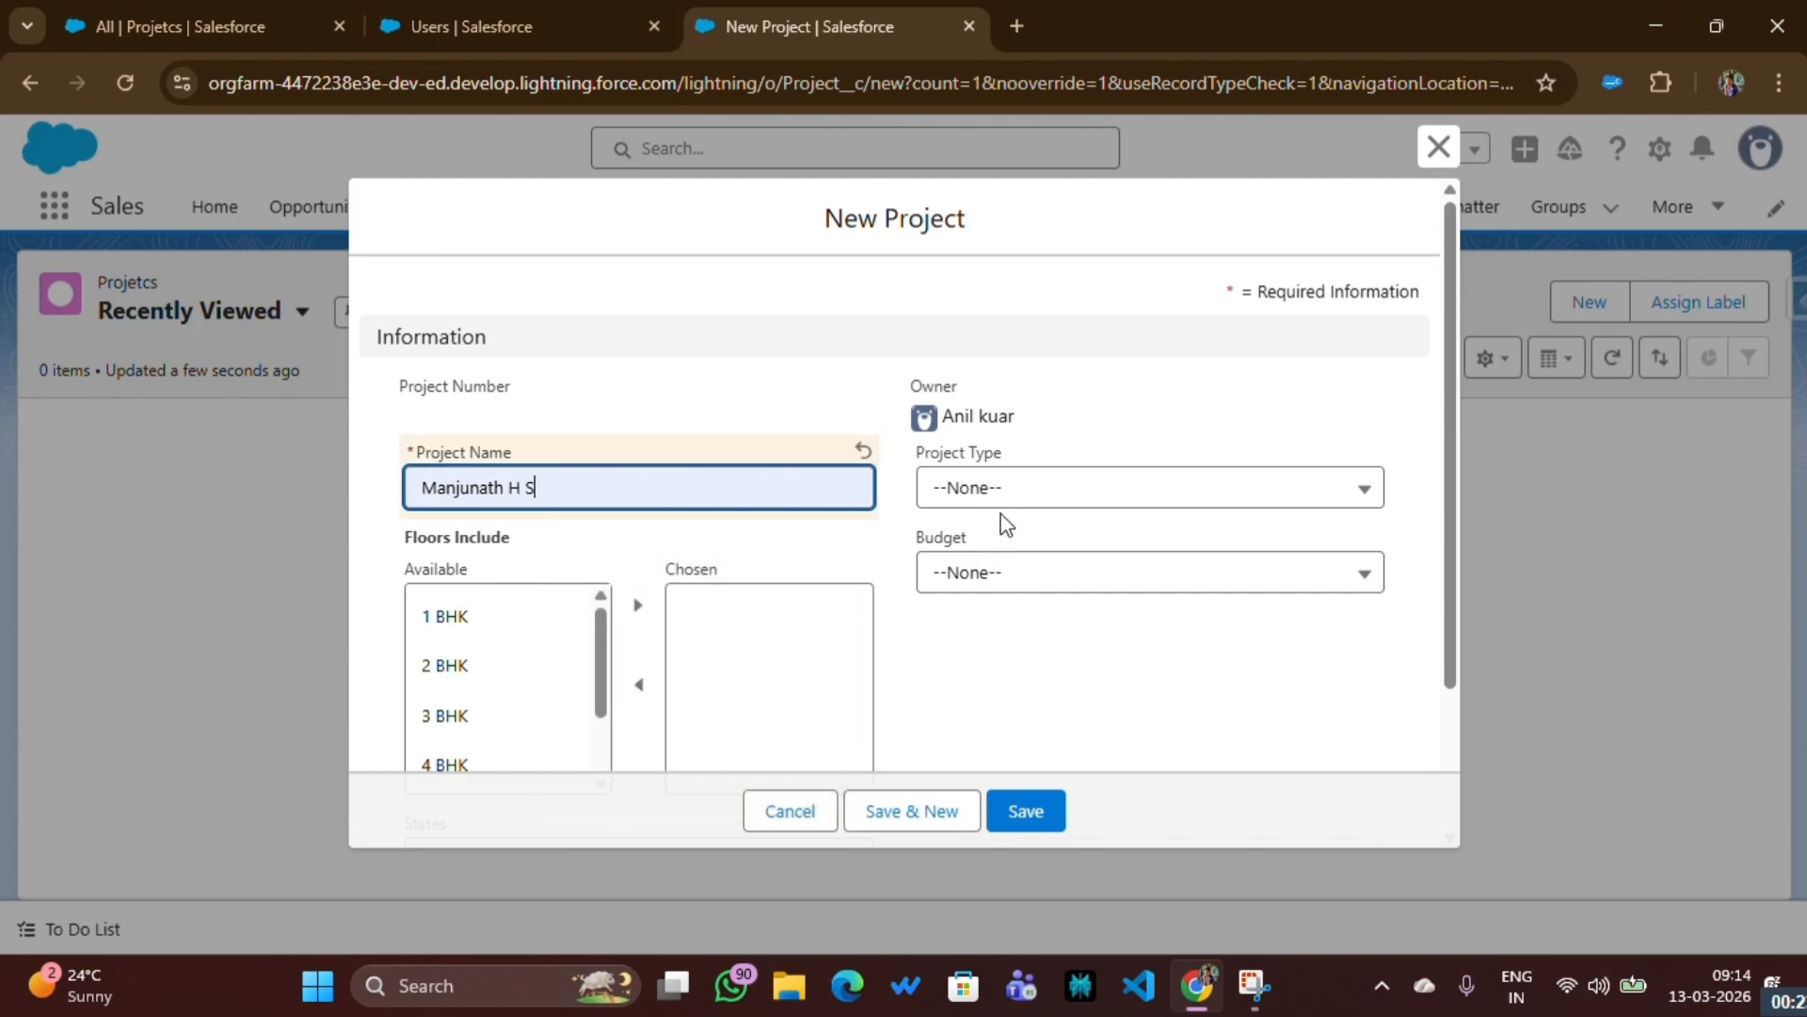
pyautogui.click(999, 489)
pyautogui.click(988, 591)
pyautogui.click(980, 577)
pyautogui.click(1008, 678)
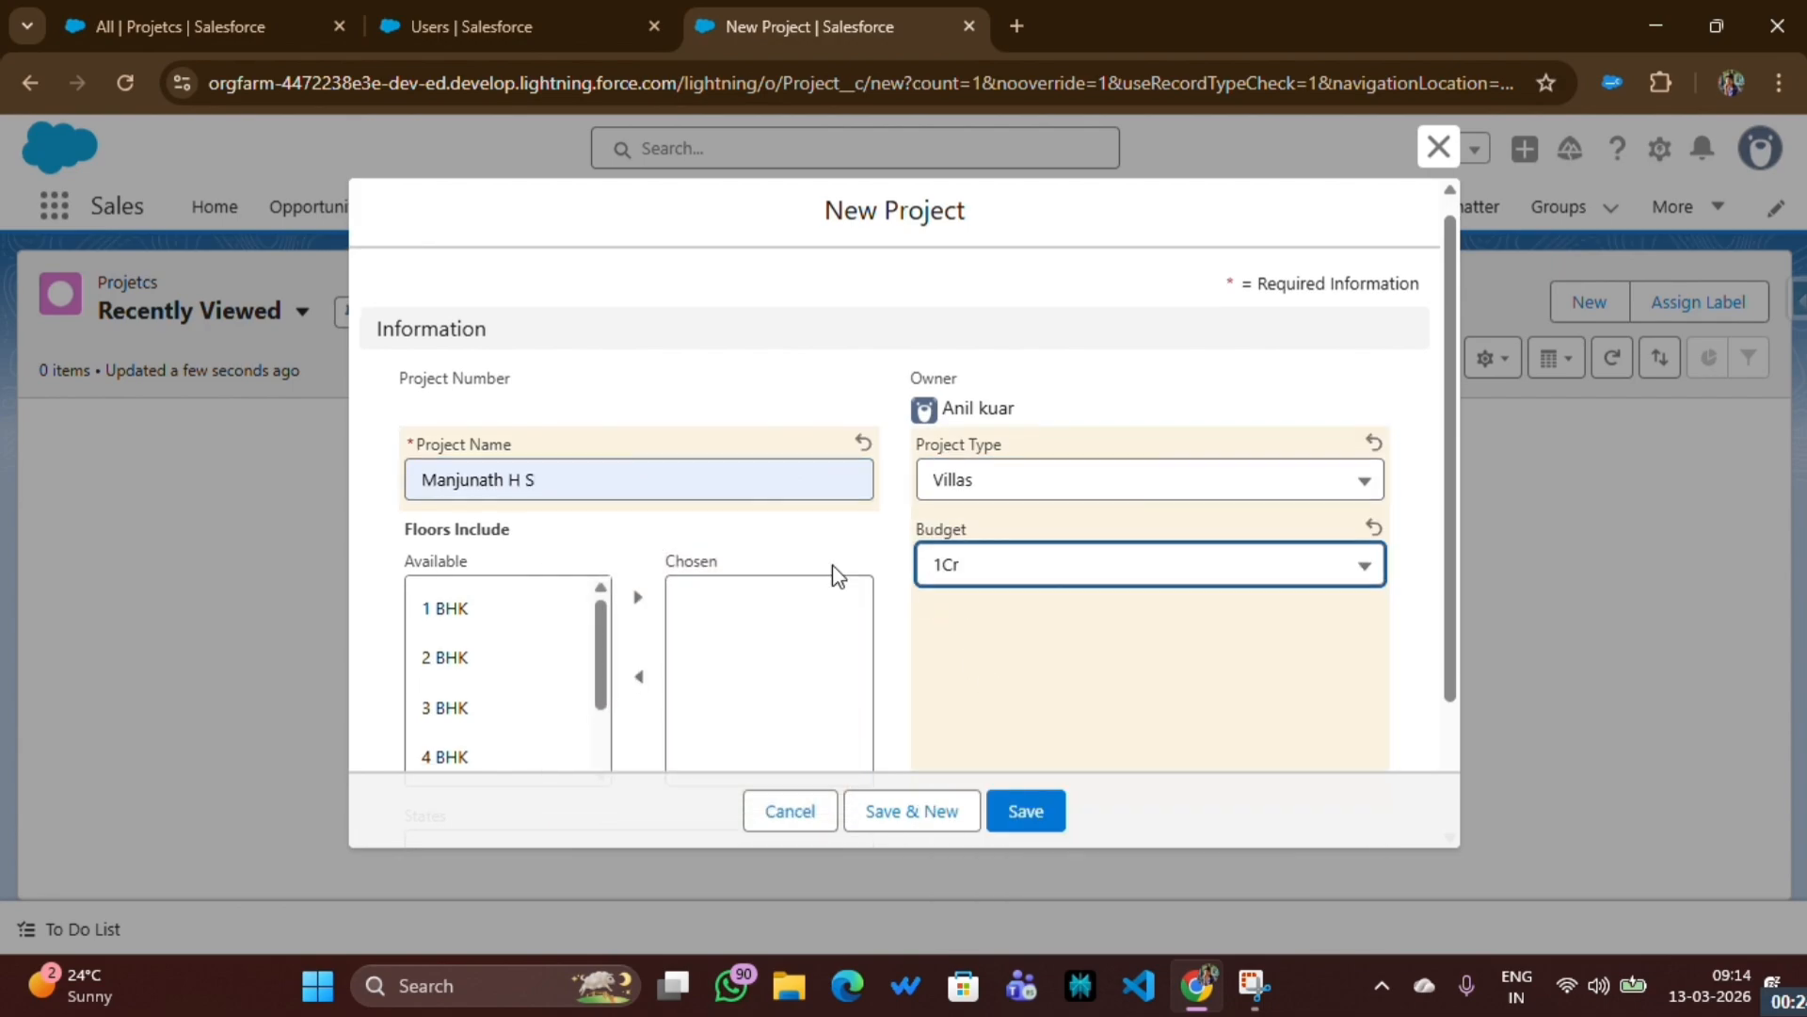
# - Add 1 BHK to Floors Include, set the state to Karnataka and the district to Belagavi (Belgaum), and save the project
pyautogui.scroll(-2, 447, 461)
pyautogui.click(449, 433)
pyautogui.click(637, 417)
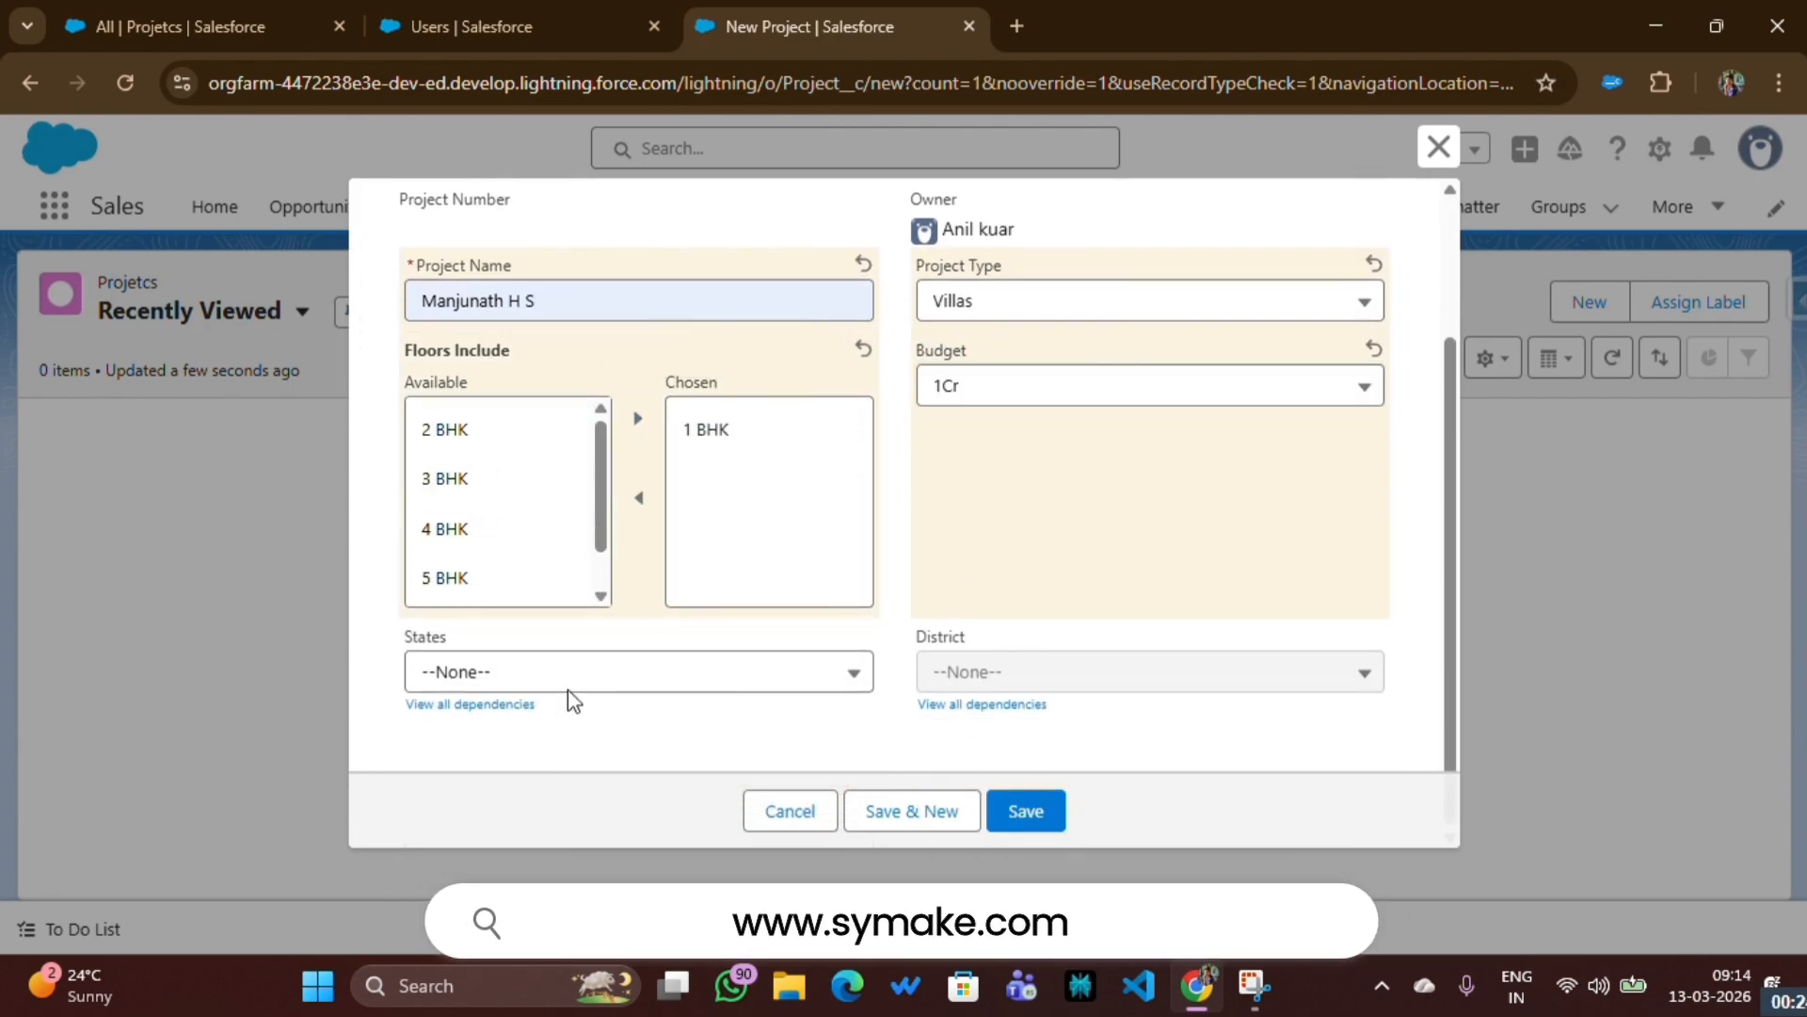
pyautogui.click(570, 680)
pyautogui.click(564, 776)
pyautogui.click(1001, 676)
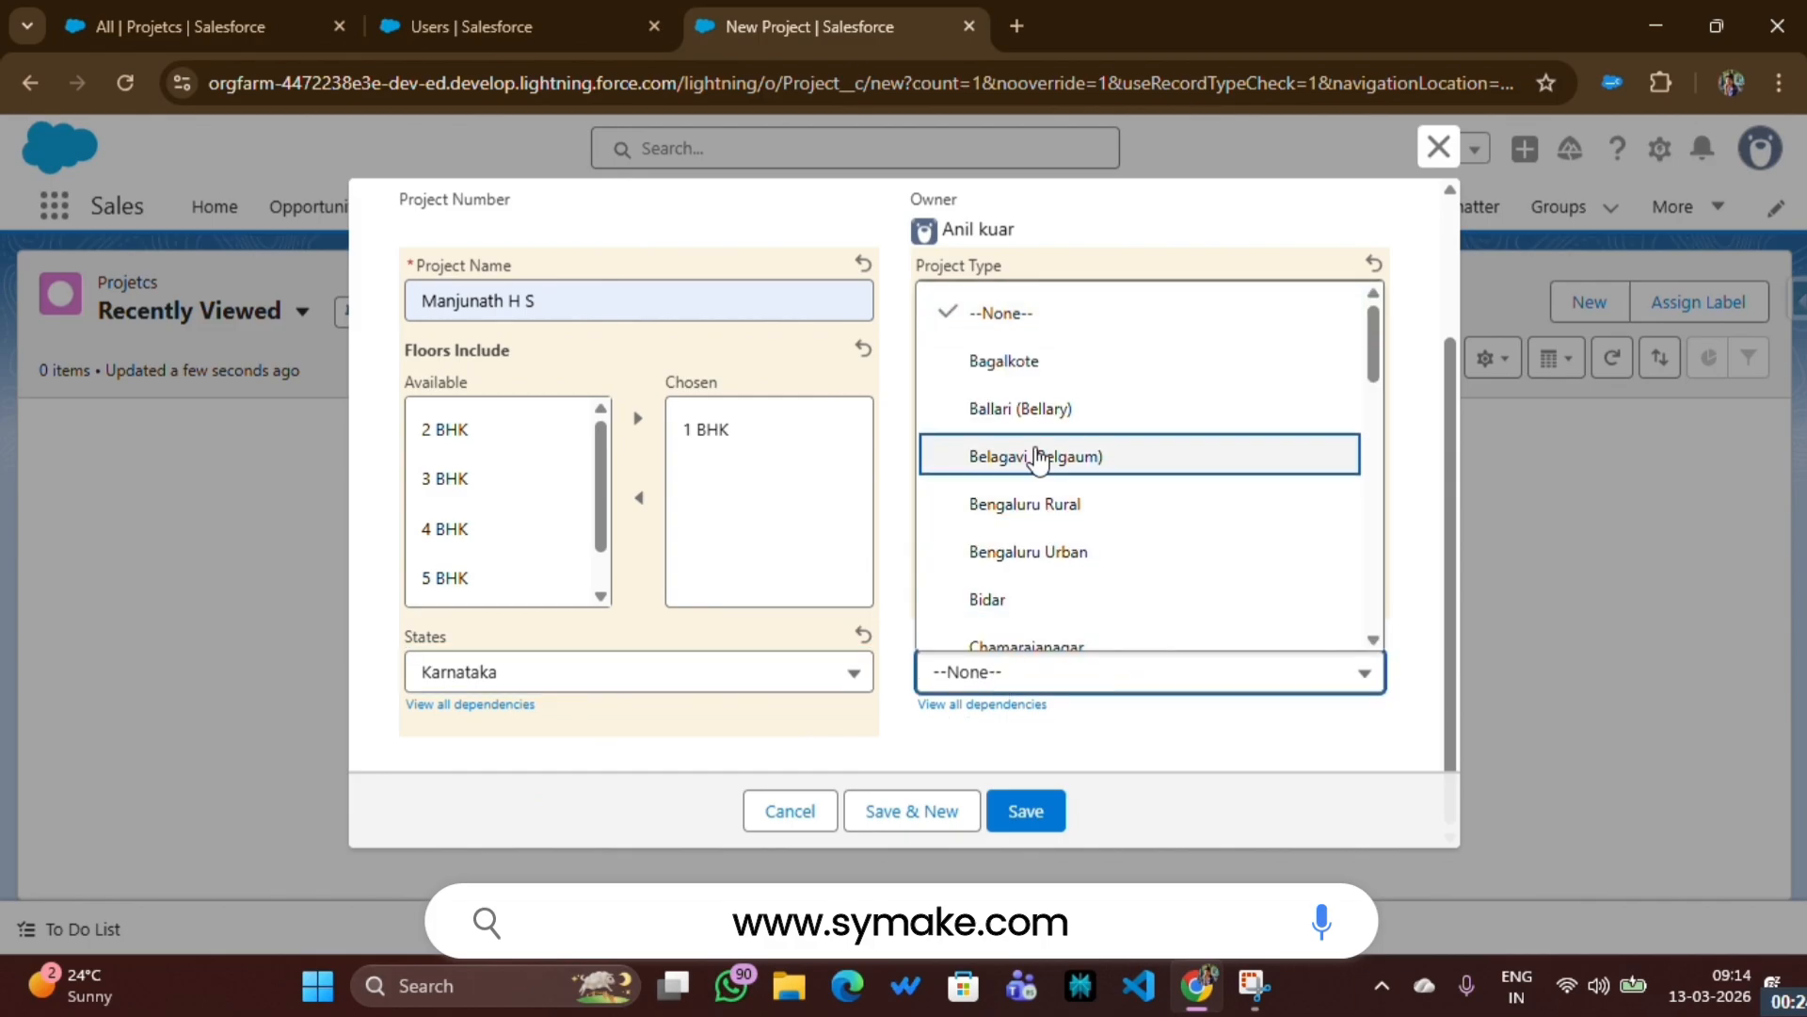
pyautogui.click(1041, 456)
pyautogui.click(1014, 802)
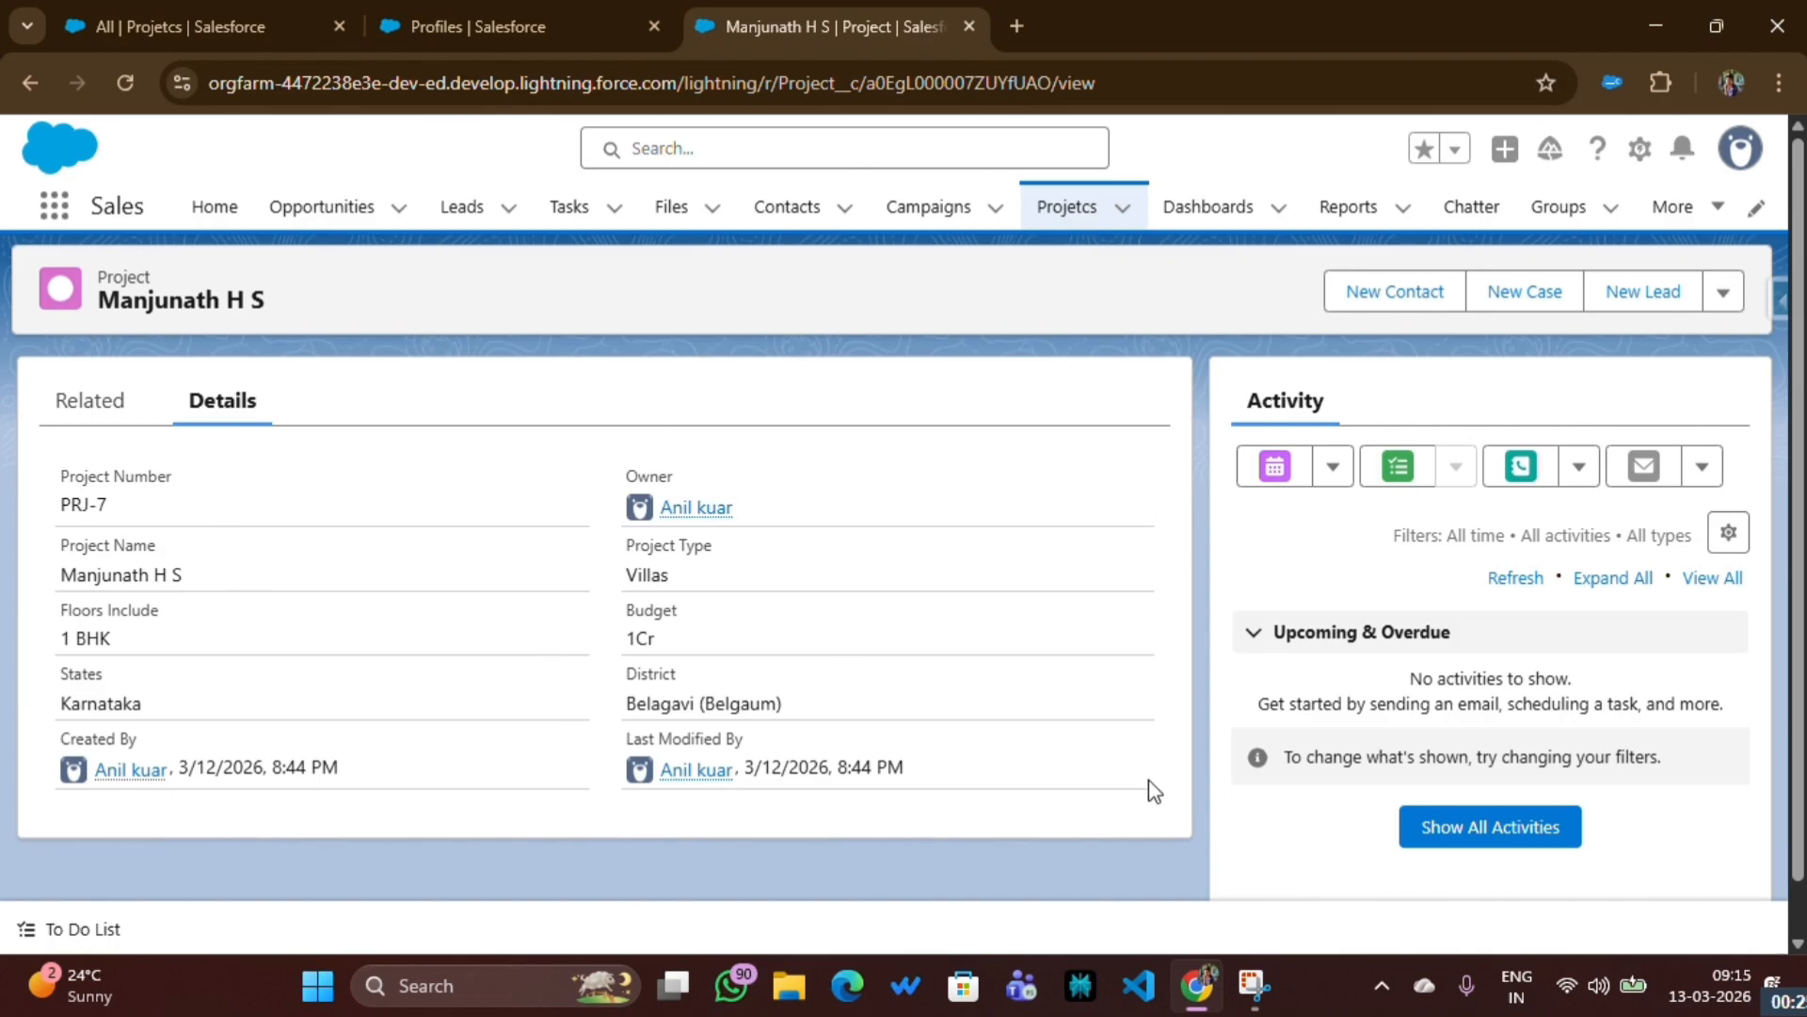
# - Compare the Finance profile's Read, Create and Edit permissions for Projetcs with the options on the new project's record page
pyautogui.click(421, 39)
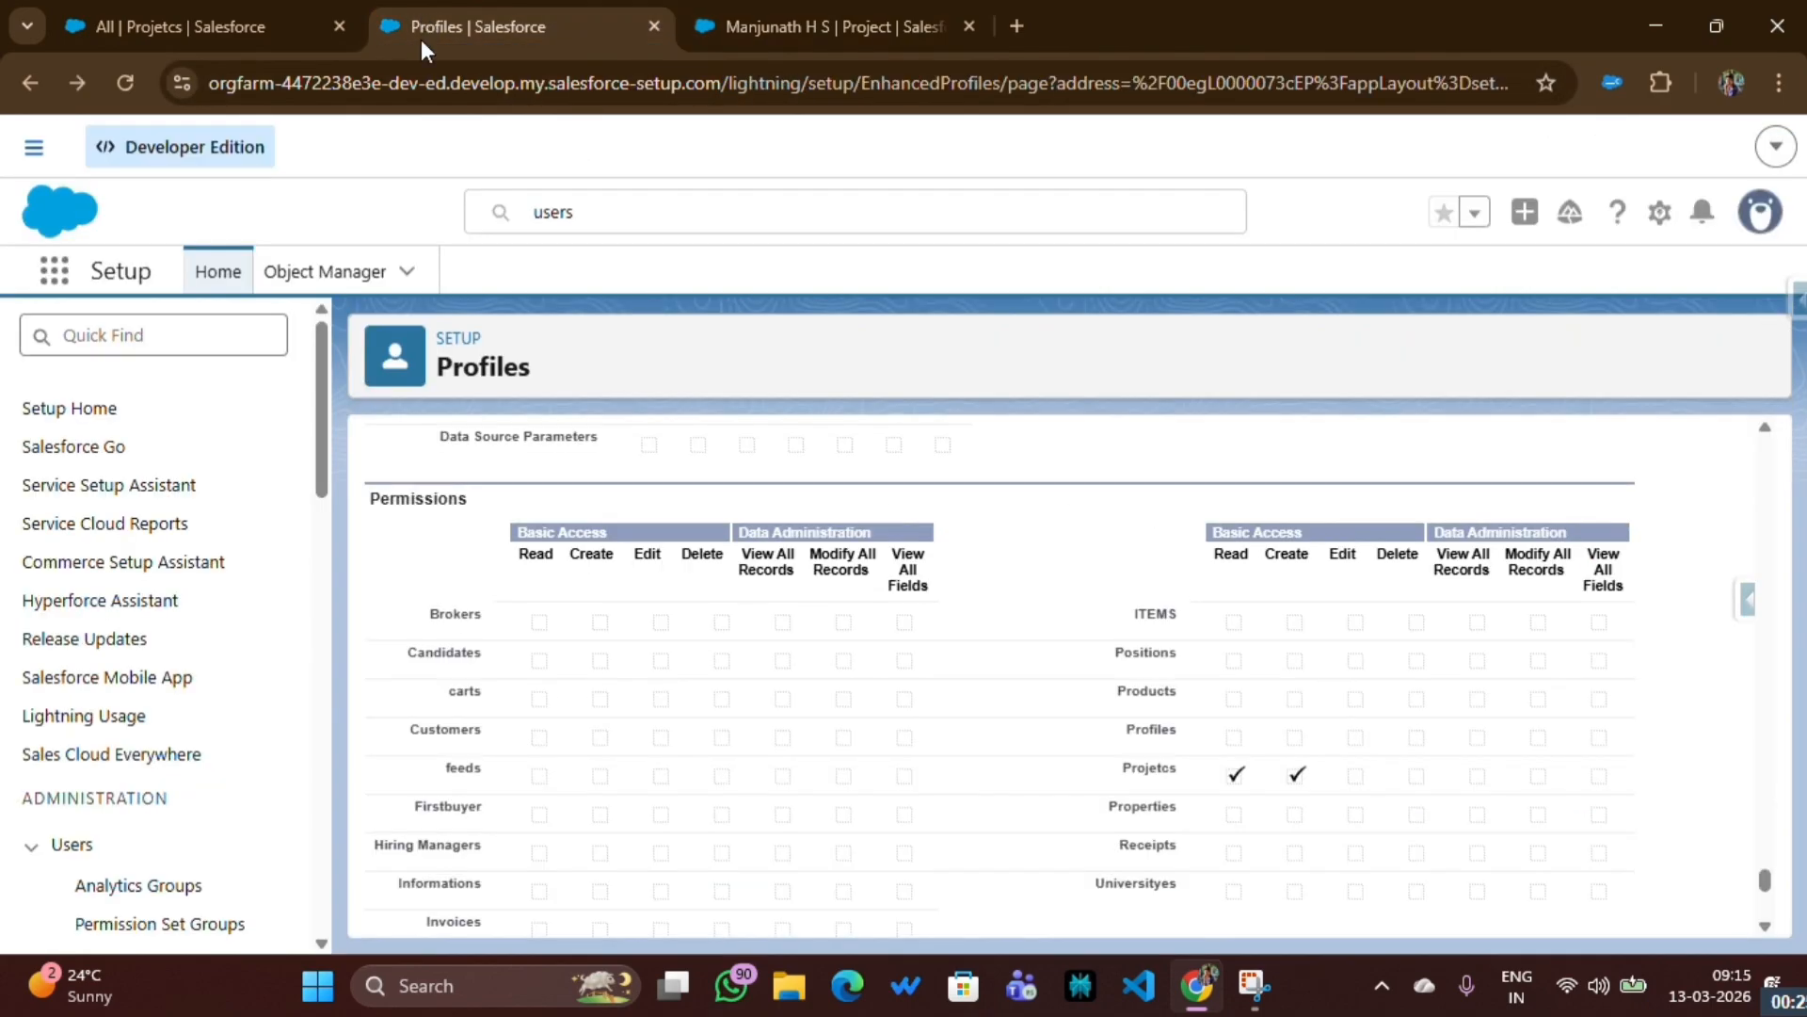
pyautogui.moveTo(1209, 553); pyautogui.dragTo(1300, 562)
pyautogui.click(708, 40)
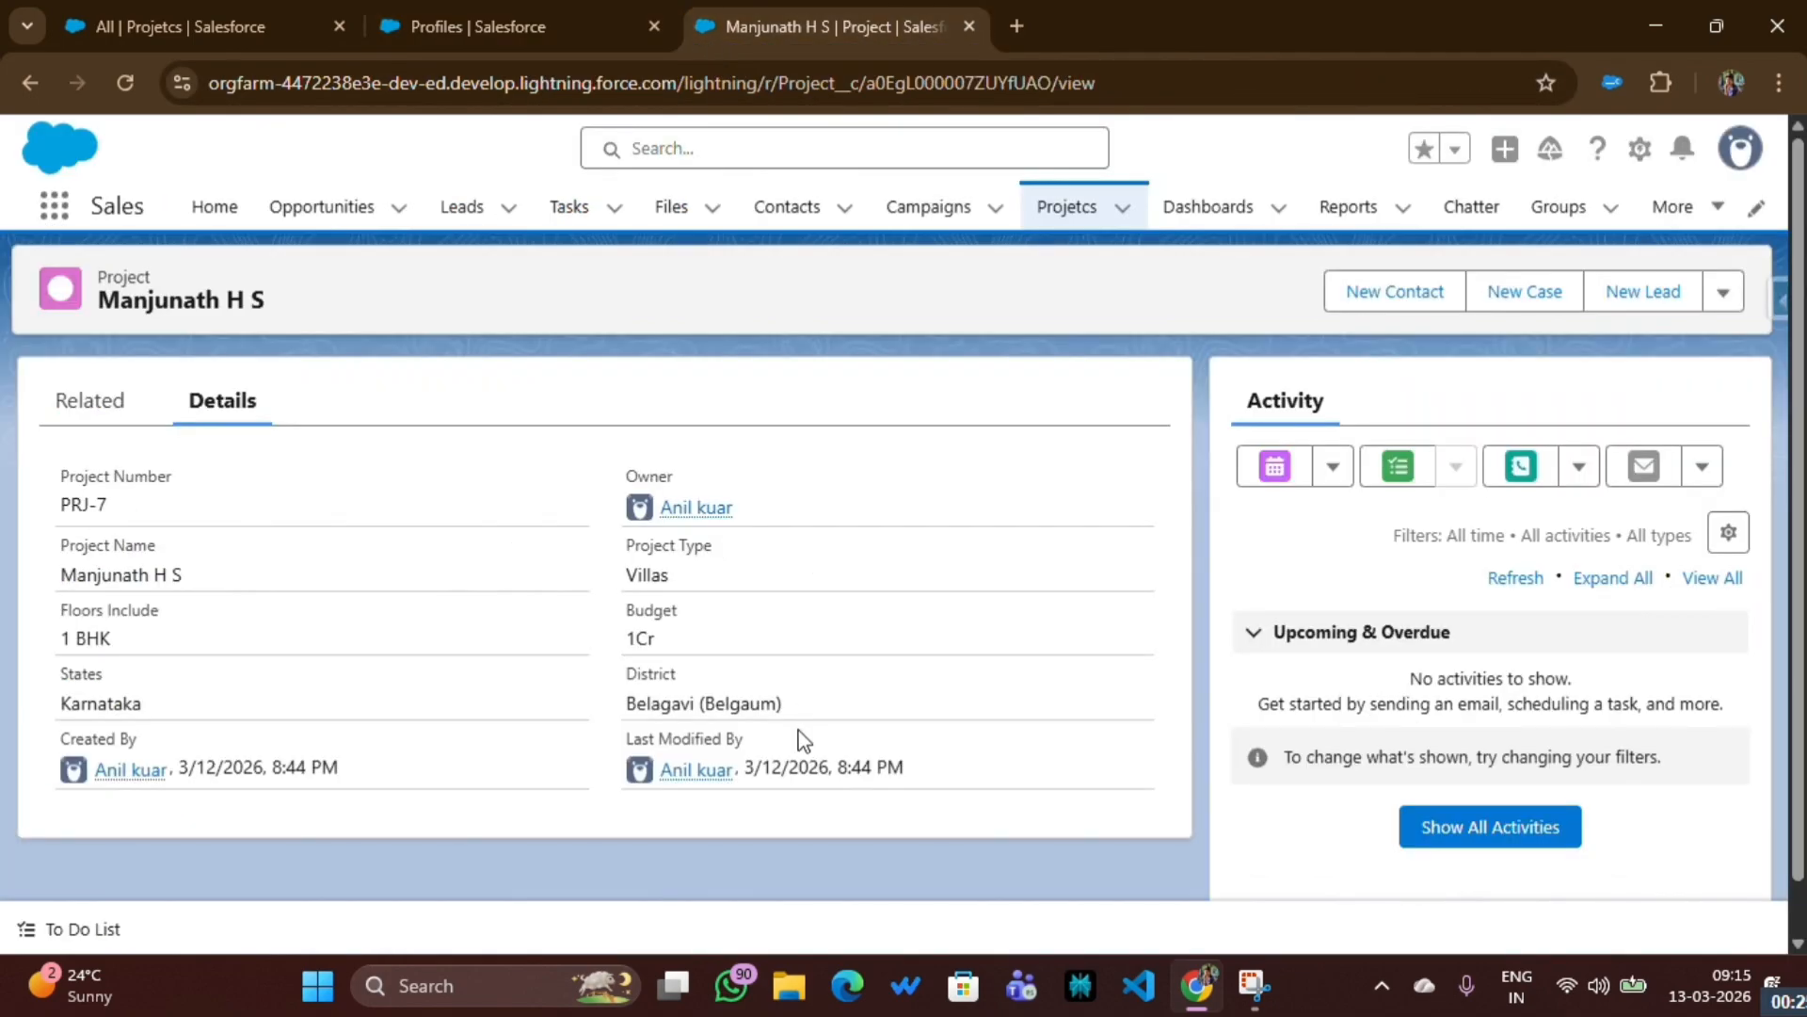
pyautogui.click(490, 27)
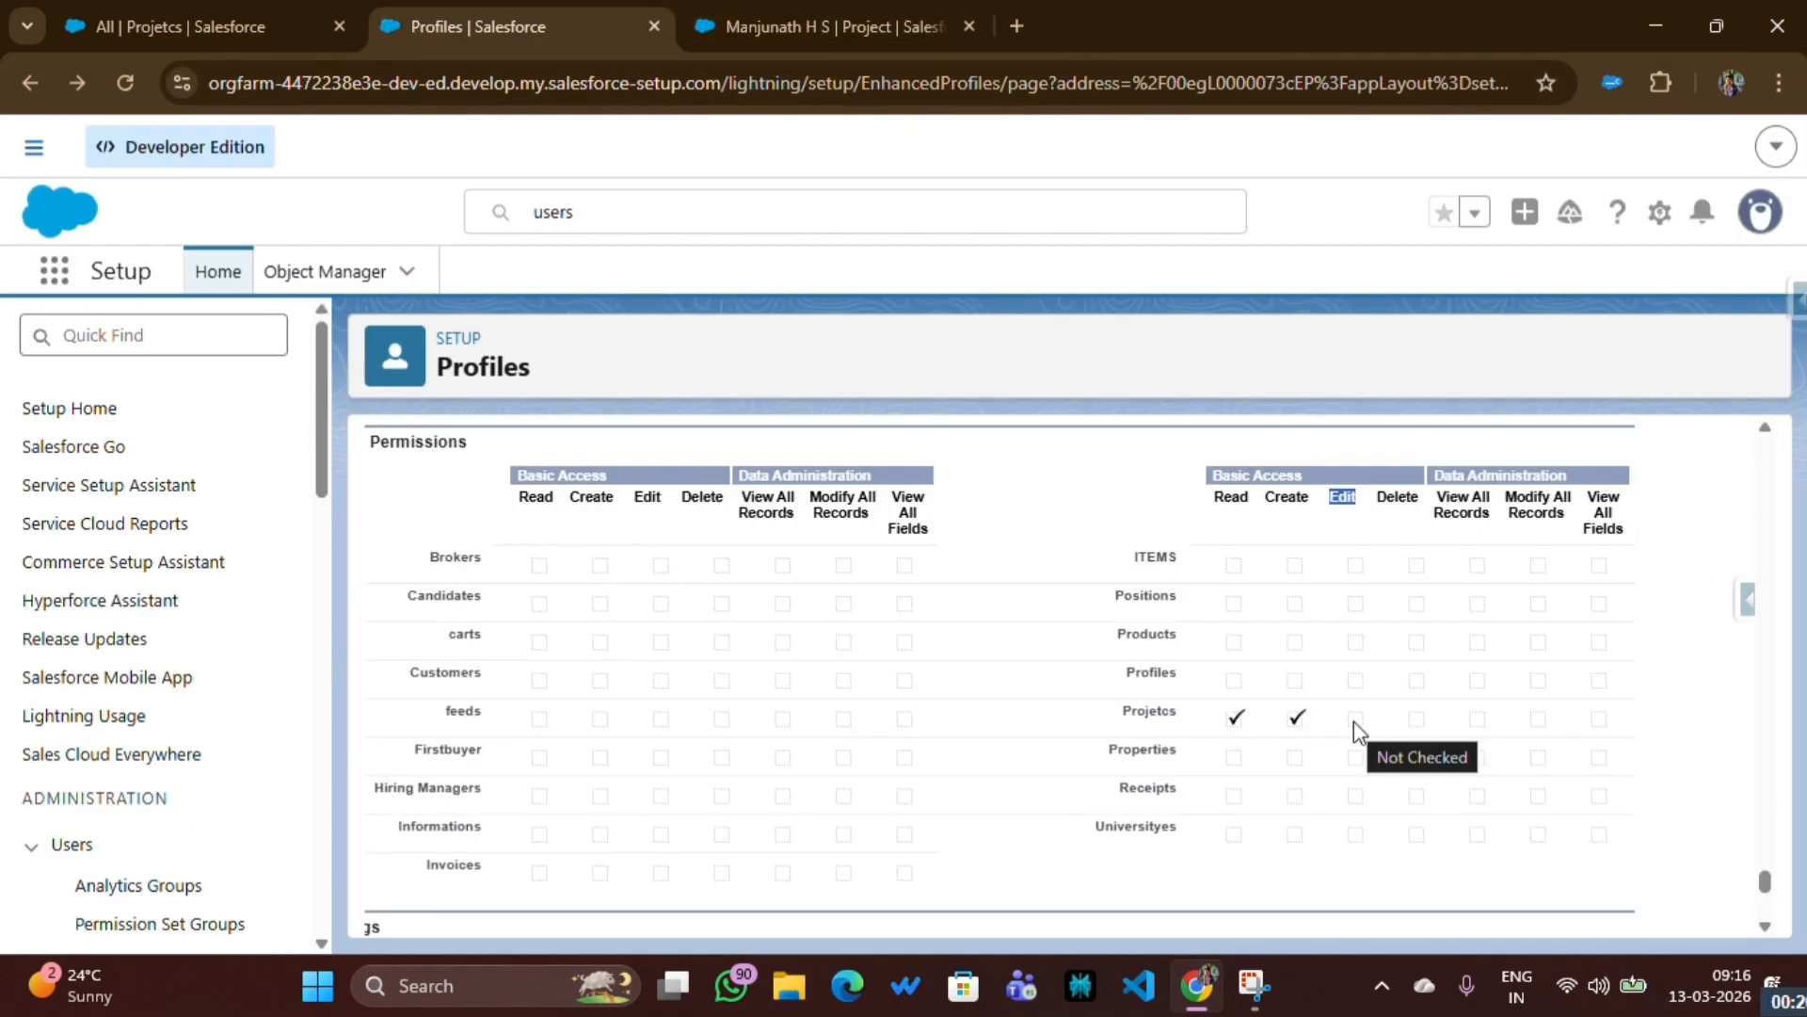